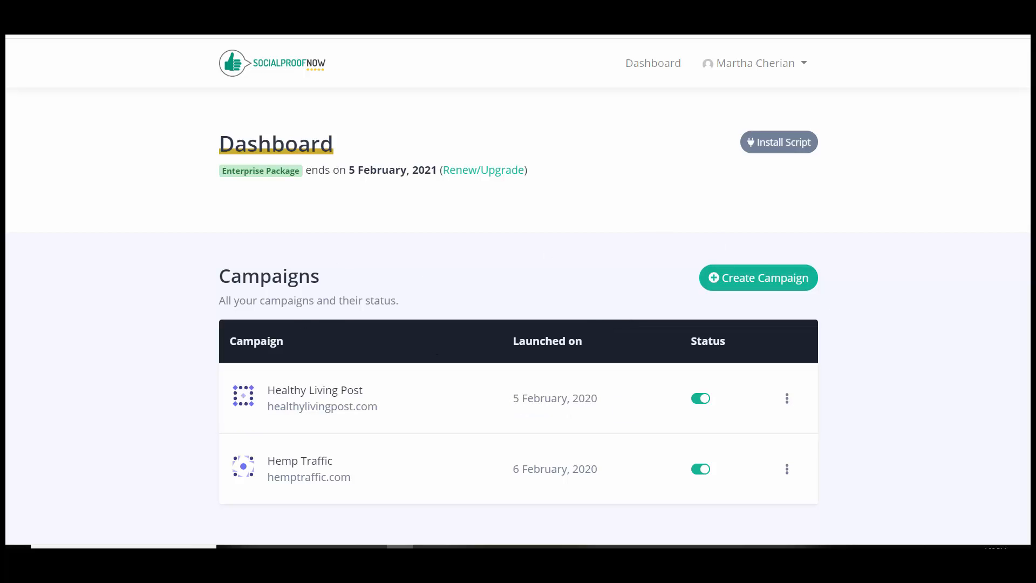
Open the Hemp Traffic campaign and start creating a new notification for it
{"action": "scroll", "coordinate": [360, 430], "scroll_direction": "down", "scroll_amount": 1}
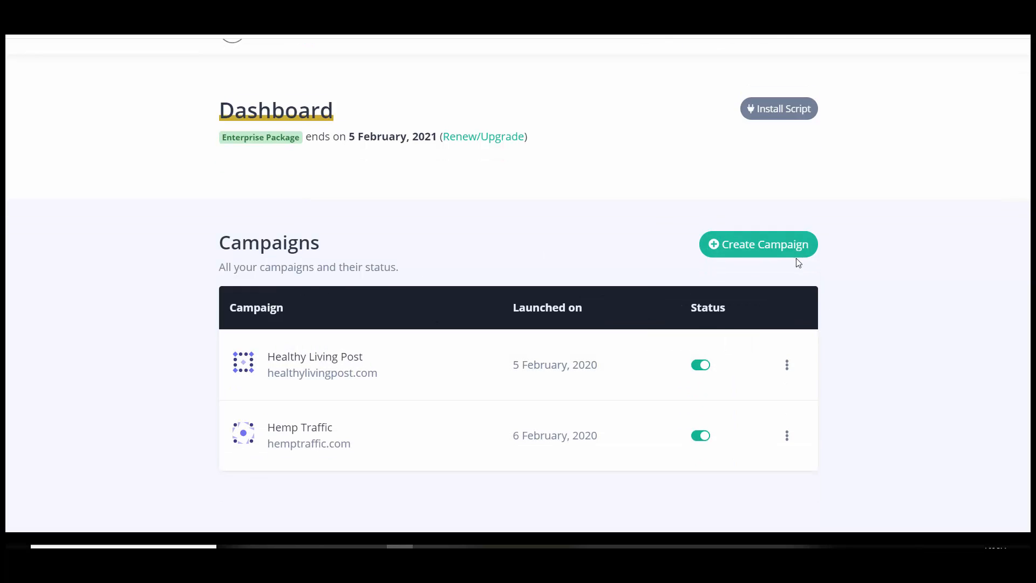
{"action": "left_click", "coordinate": [301, 430]}
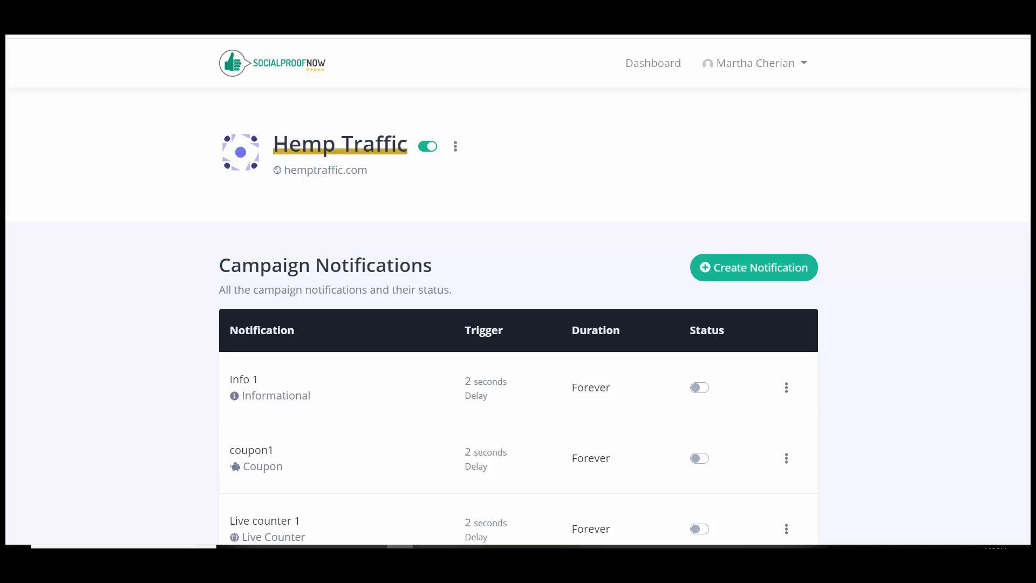
{"action": "scroll", "coordinate": [518, 291], "scroll_direction": "down", "scroll_amount": 2}
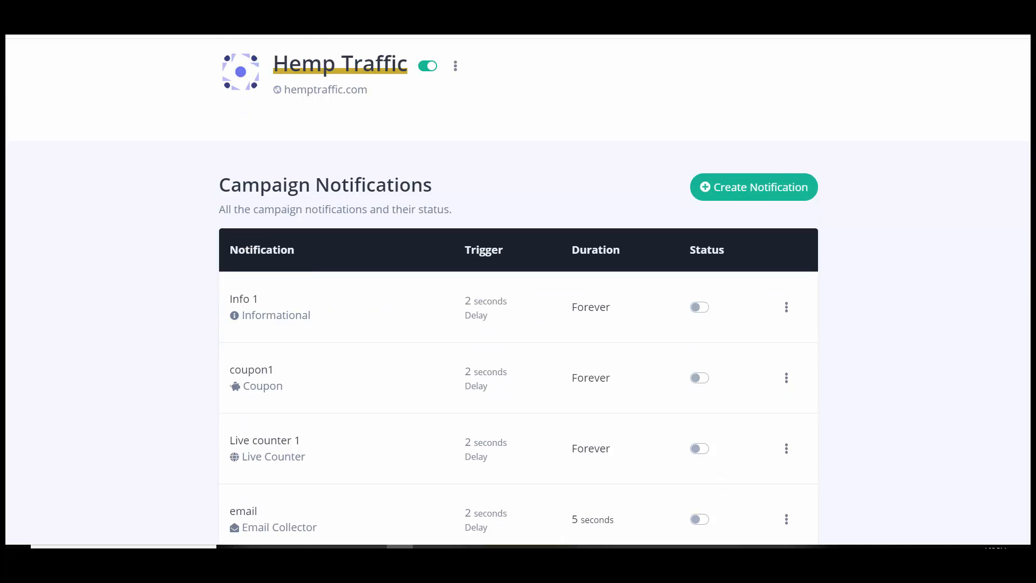
{"action": "left_click_drag", "start_coordinate": [1033, 251], "coordinate": [1012, 160]}
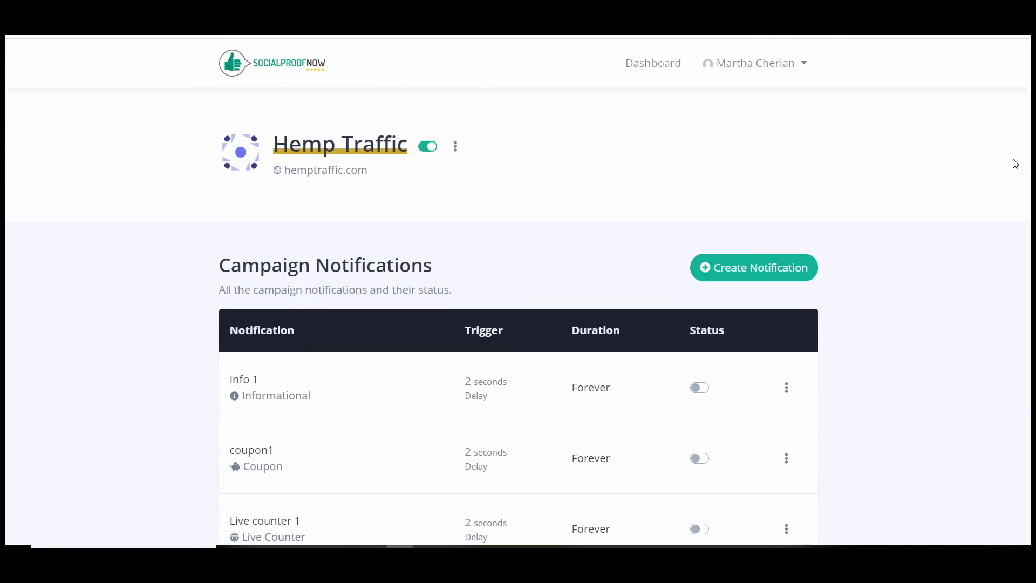
{"action": "left_click", "coordinate": [756, 268]}
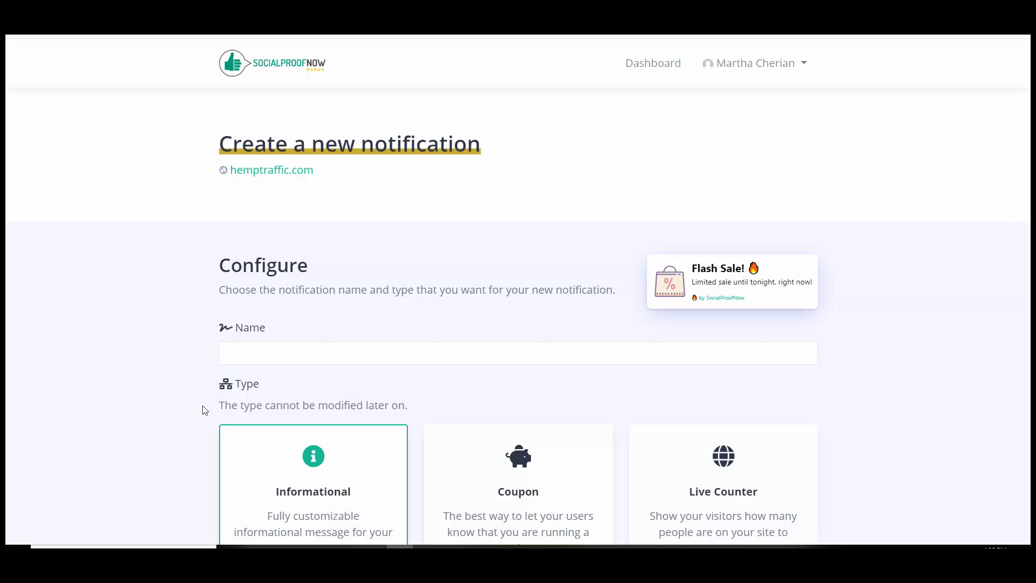
Name the new notification "Request Collector", choose the Request Collector type and submit it
{"action": "left_click", "coordinate": [274, 348]}
{"action": "left_click", "coordinate": [296, 357]}
{"action": "type", "text": "Request C"}
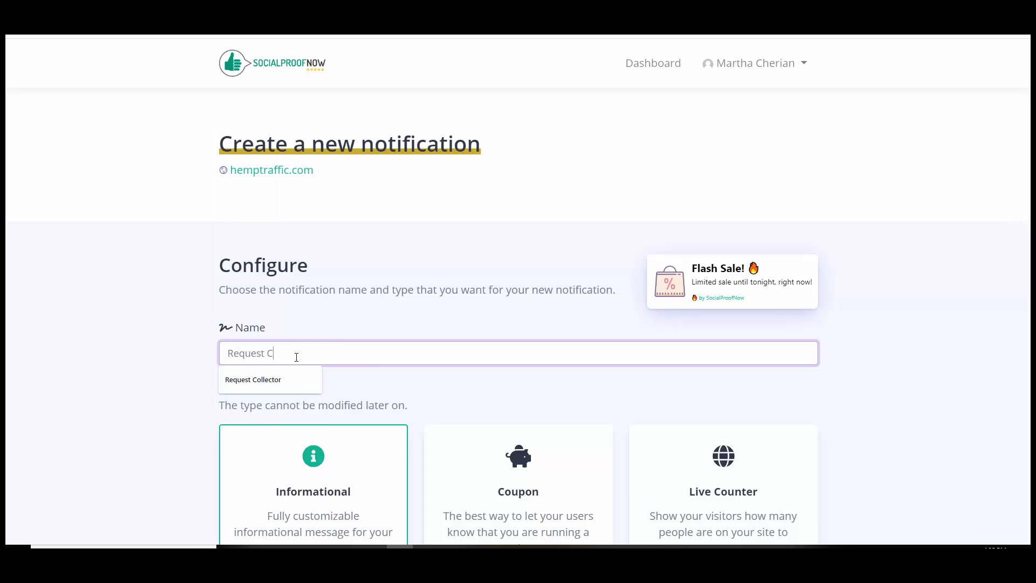
{"action": "type", "text": "ollector"}
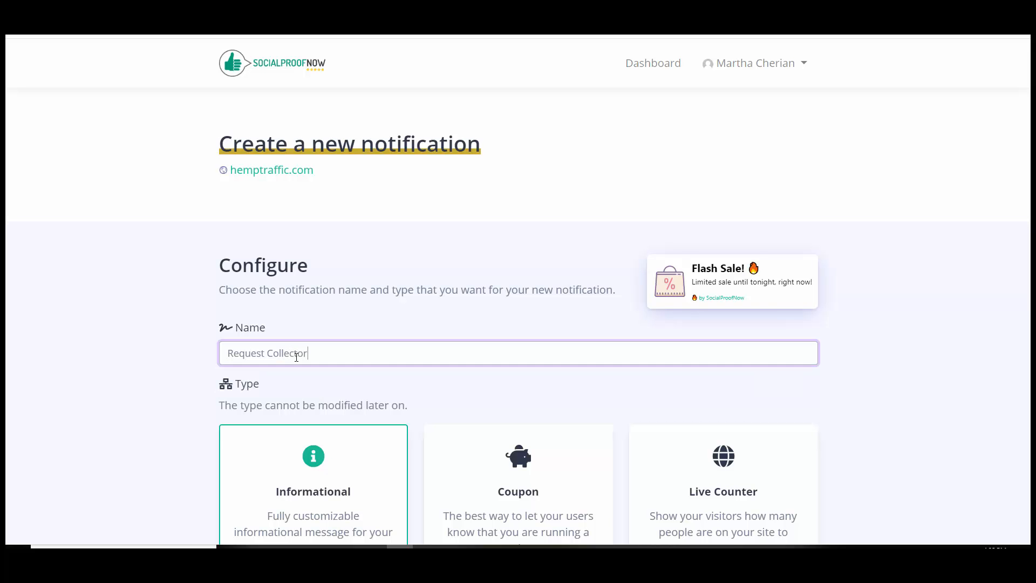
{"action": "scroll", "coordinate": [1018, 451], "scroll_direction": "down", "scroll_amount": 15}
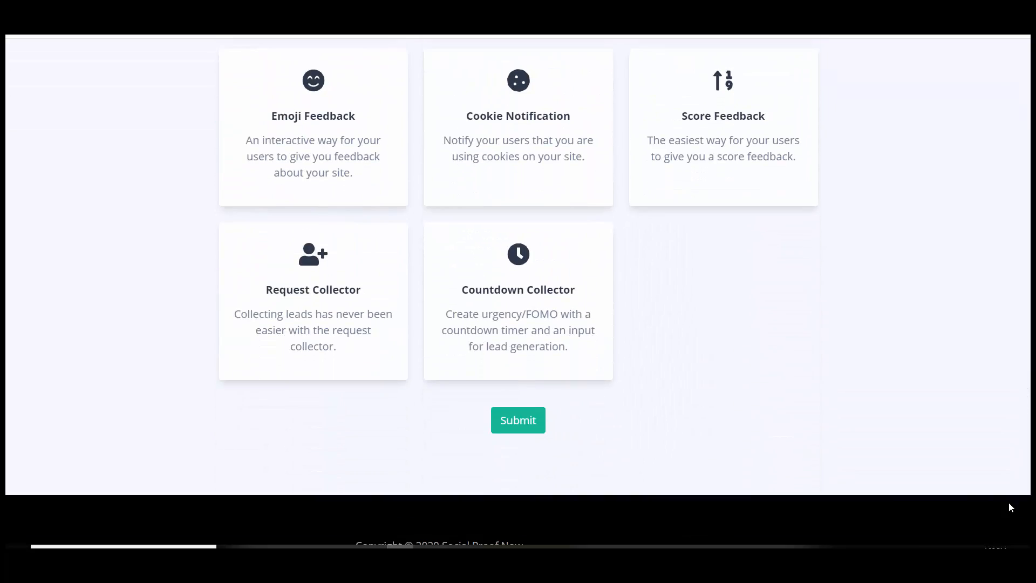
{"action": "left_click", "coordinate": [294, 340]}
{"action": "left_click", "coordinate": [534, 425]}
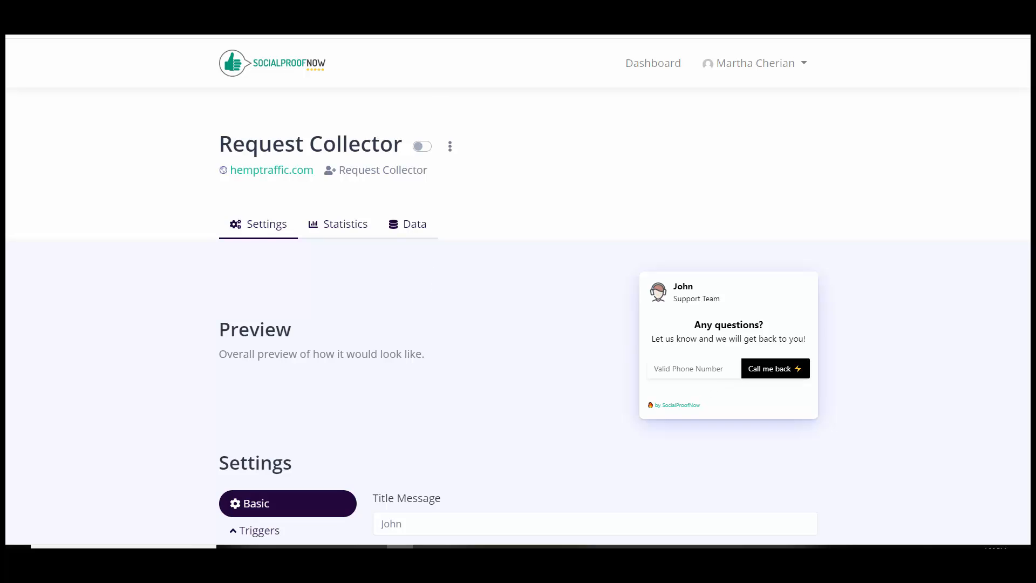
Replace the title message in the basic settings with the support agent's first name
{"action": "scroll", "coordinate": [1030, 209], "scroll_direction": "down", "scroll_amount": 2}
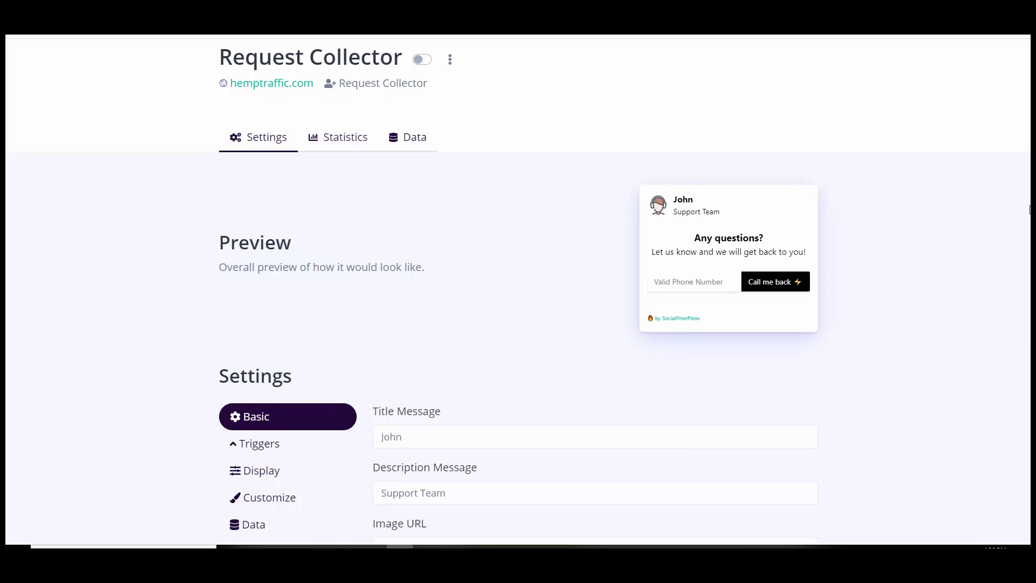
{"action": "scroll", "coordinate": [1025, 227], "scroll_direction": "down", "scroll_amount": 3}
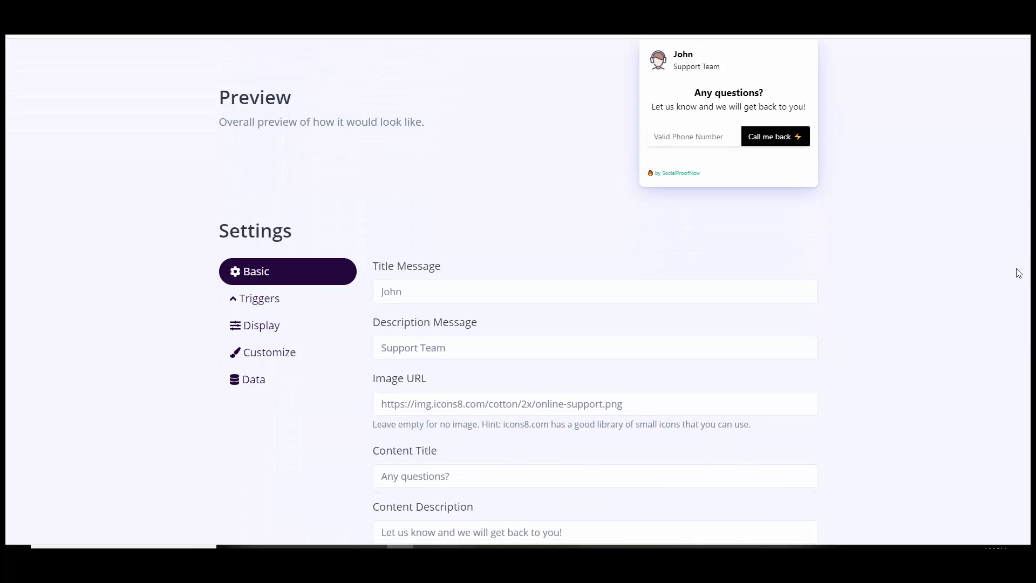
{"action": "scroll", "coordinate": [1018, 259], "scroll_direction": "up", "scroll_amount": 2}
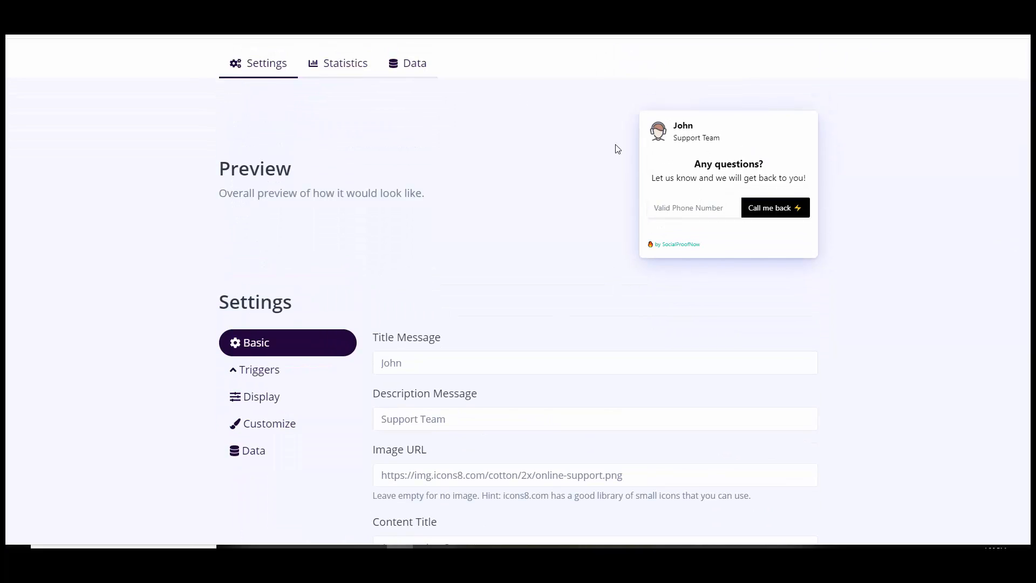
{"action": "left_click", "coordinate": [447, 361]}
{"action": "key", "text": "ctrl+a"}
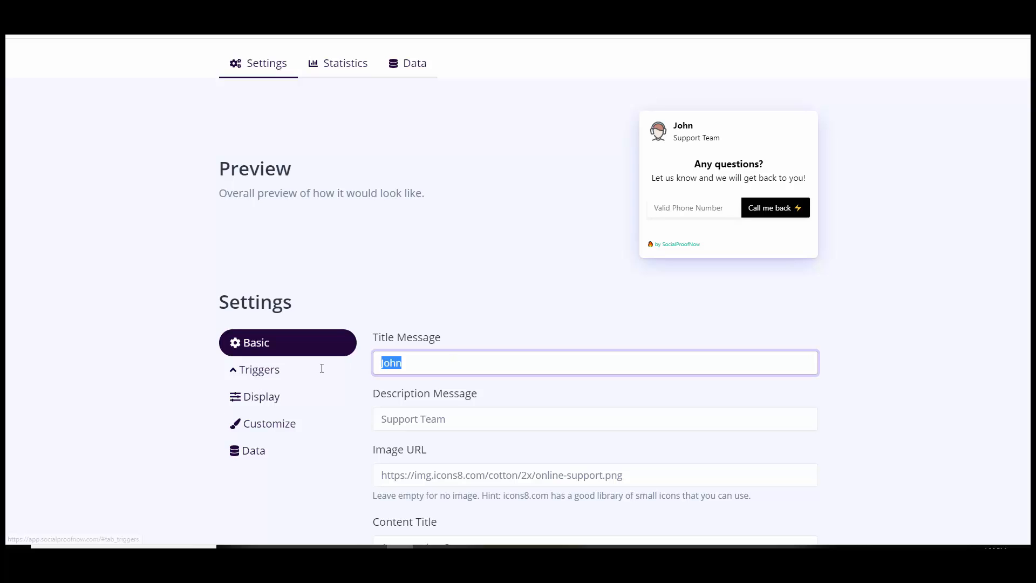
{"action": "type", "text": "Marie"}
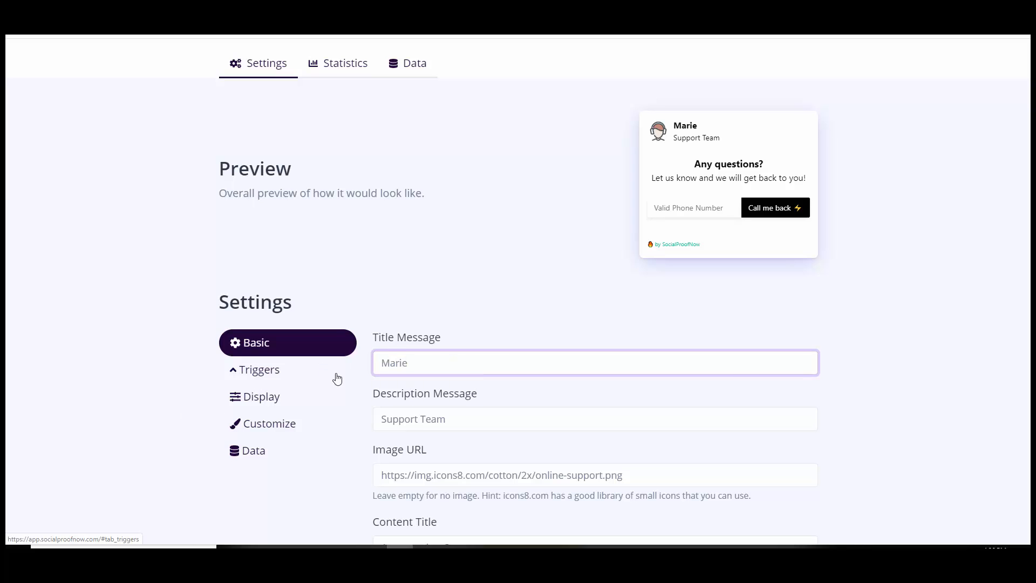
Change the notification's description message to "Customer Service"
{"action": "left_click", "coordinate": [456, 419]}
{"action": "key", "text": "ctrl+a"}
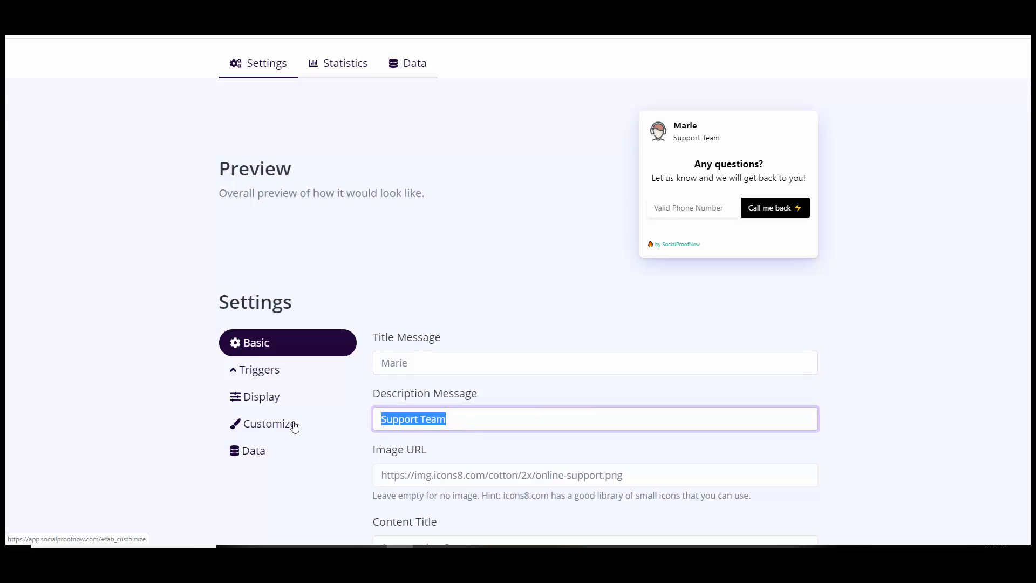
{"action": "type", "text": "Customer SE"}
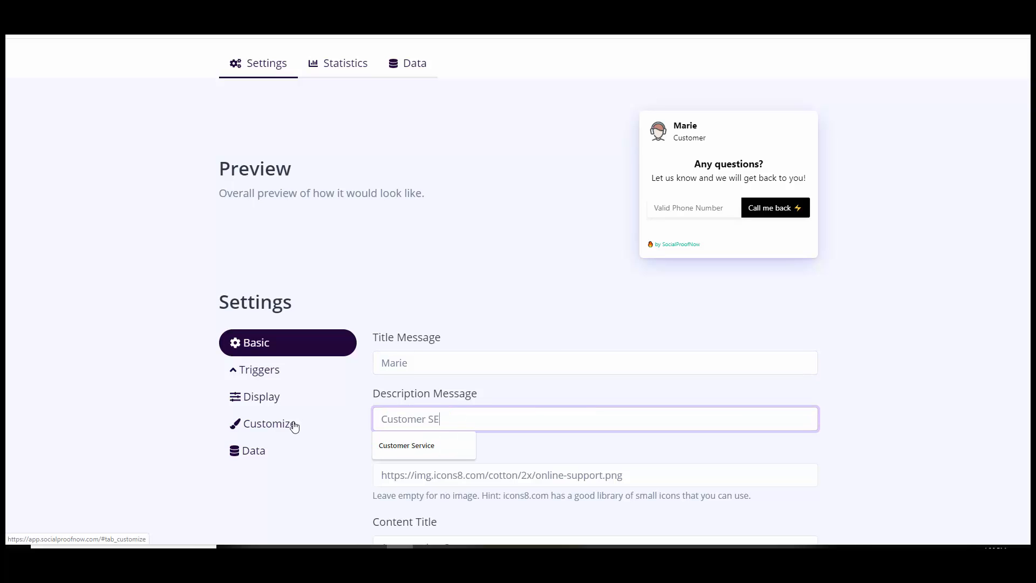
{"action": "type", "text": "rvi"}
{"action": "key", "text": "BackSpace"}
{"action": "key", "text": "BackSpace"}
{"action": "type", "text": "ce"}
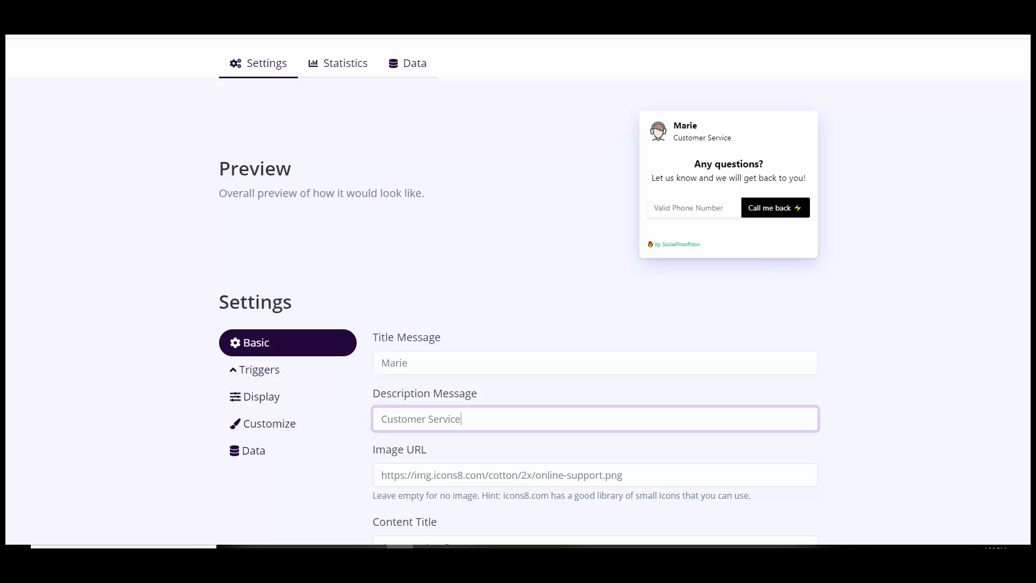
Set the notification's content title to "How May I Help You?"
{"action": "scroll", "coordinate": [522, 288], "scroll_direction": "down", "scroll_amount": 1}
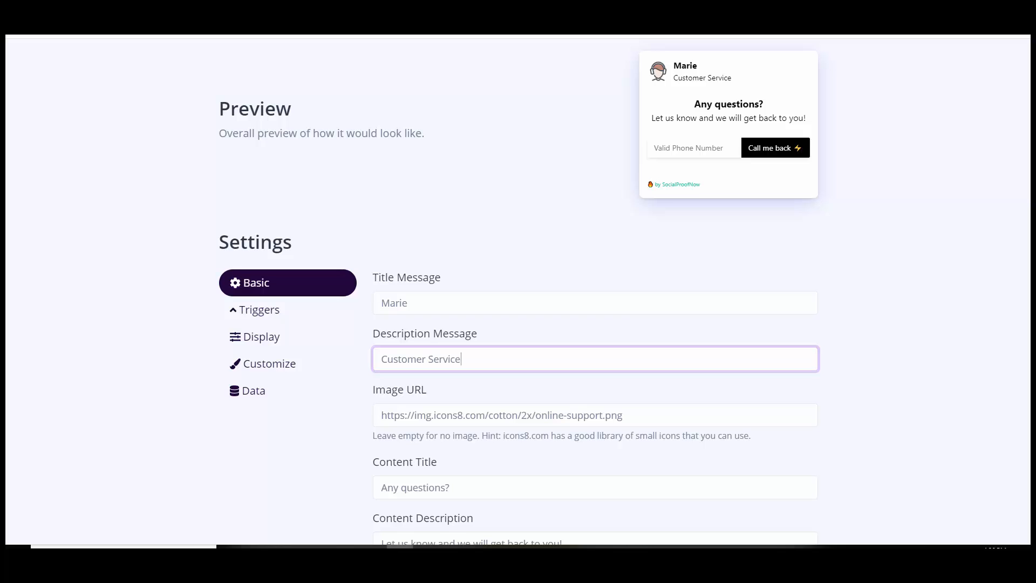
{"action": "scroll", "coordinate": [552, 345], "scroll_direction": "down", "scroll_amount": 2}
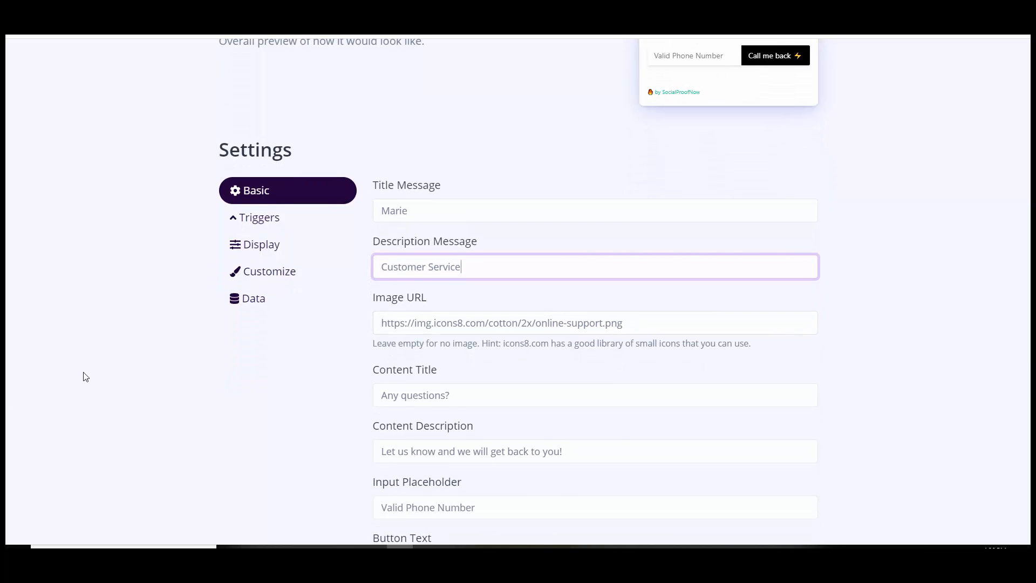
{"action": "scroll", "coordinate": [823, 243], "scroll_direction": "up", "scroll_amount": 1}
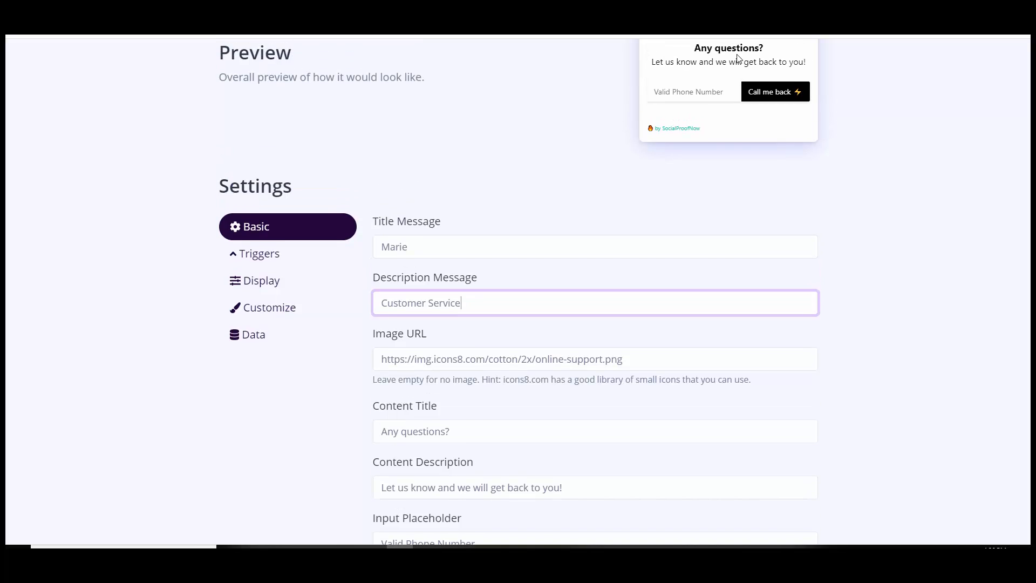
{"action": "triple_click", "coordinate": [465, 431]}
{"action": "type", "text": "H"}
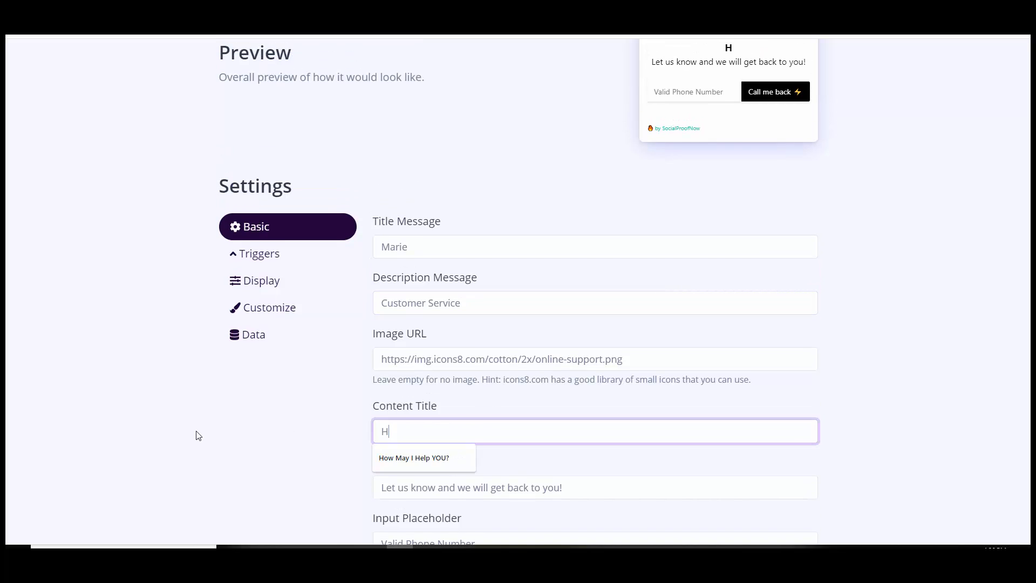
{"action": "type", "text": "ow Can"}
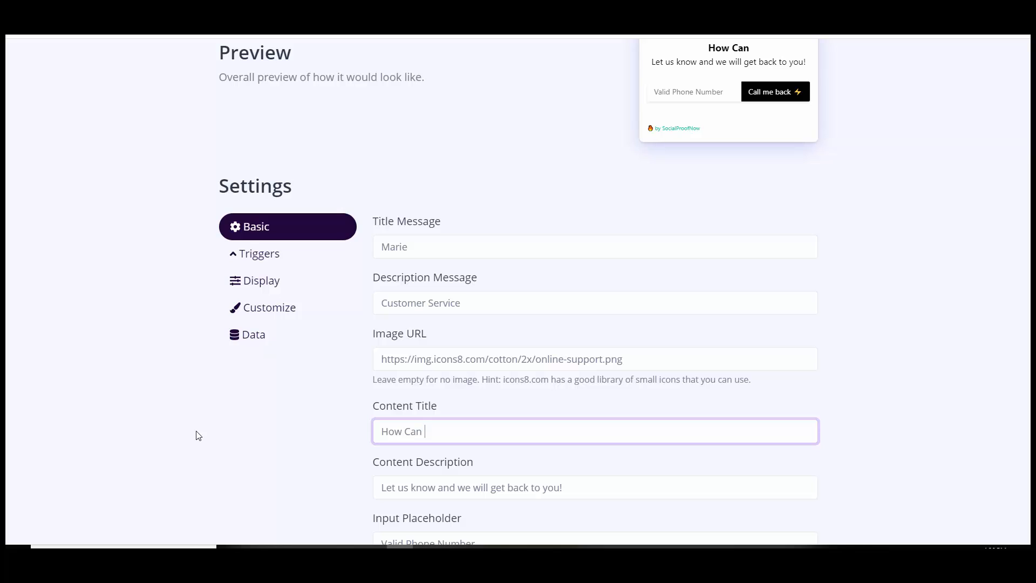
{"action": "key", "text": "BackSpace"}
{"action": "key", "text": "BackSpace"}
{"action": "key", "text": "BackSpace"}
{"action": "key", "text": "BackSpace"}
{"action": "type", "text": "May I h"}
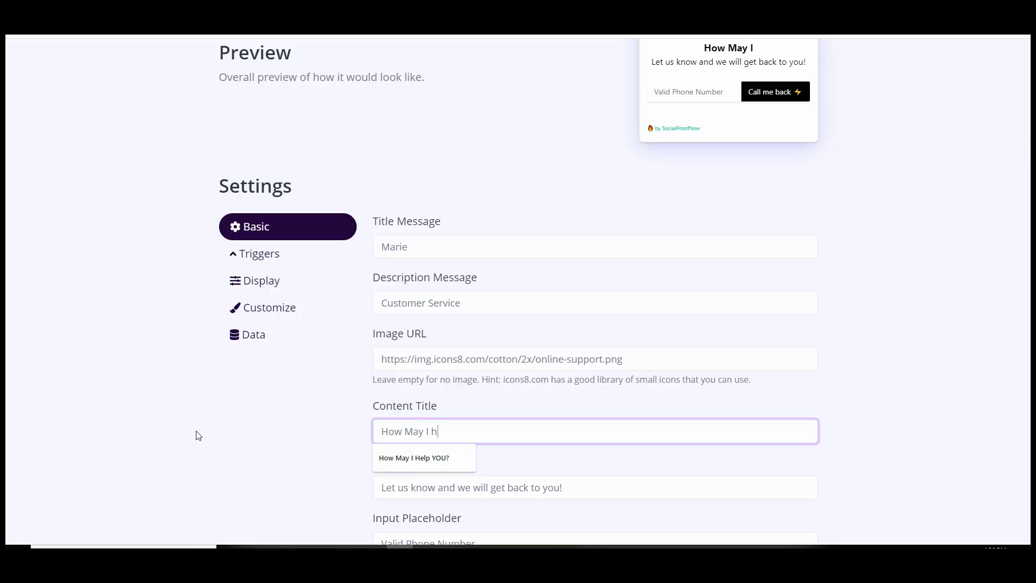
{"action": "key", "text": "BackSpace"}
{"action": "type", "text": "Help You"}
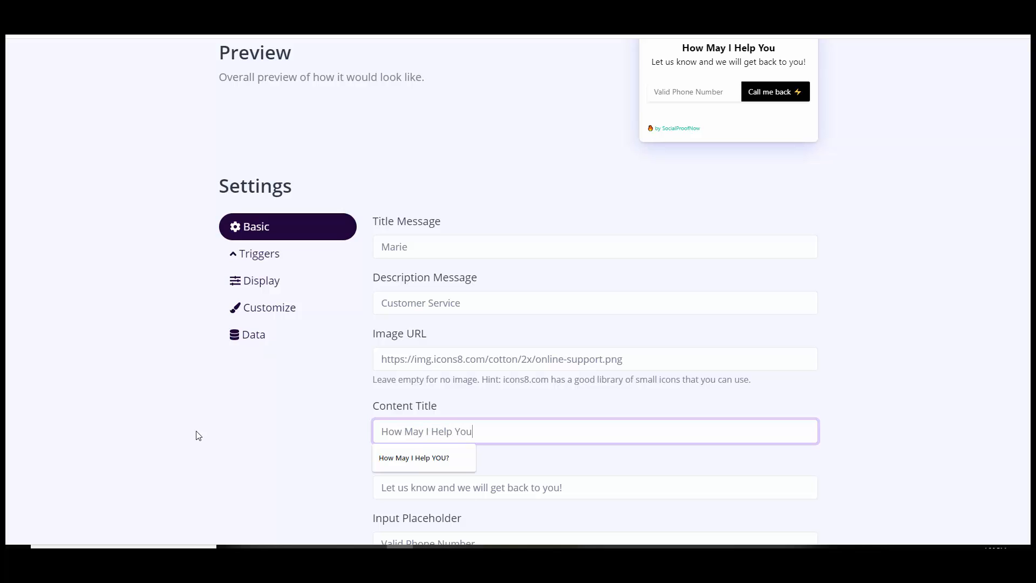
{"action": "type", "text": "?"}
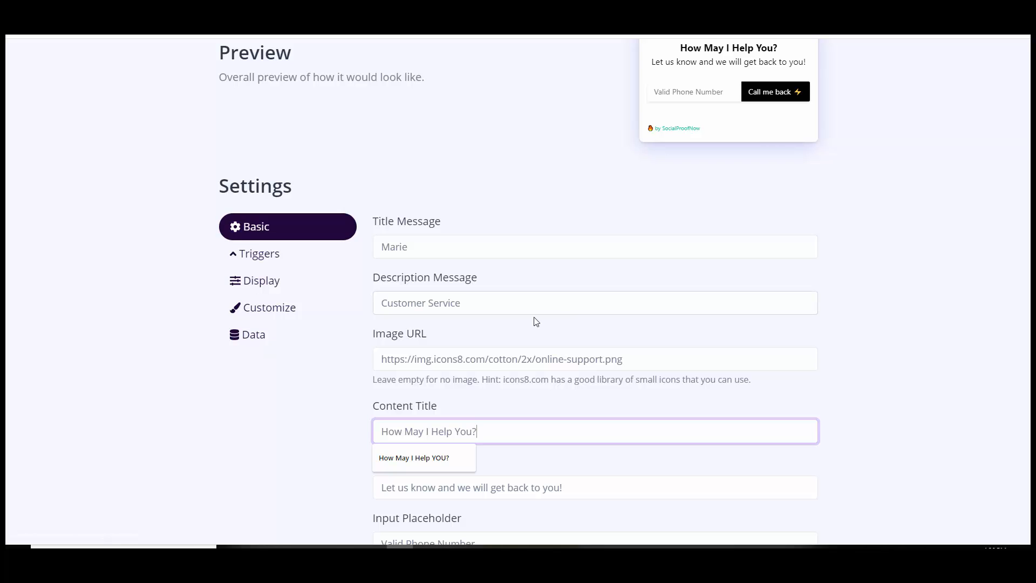
Turn on Show Agreement so visitors must confirm the agreement with a checkbox
{"action": "scroll", "coordinate": [490, 337], "scroll_direction": "down", "scroll_amount": 3}
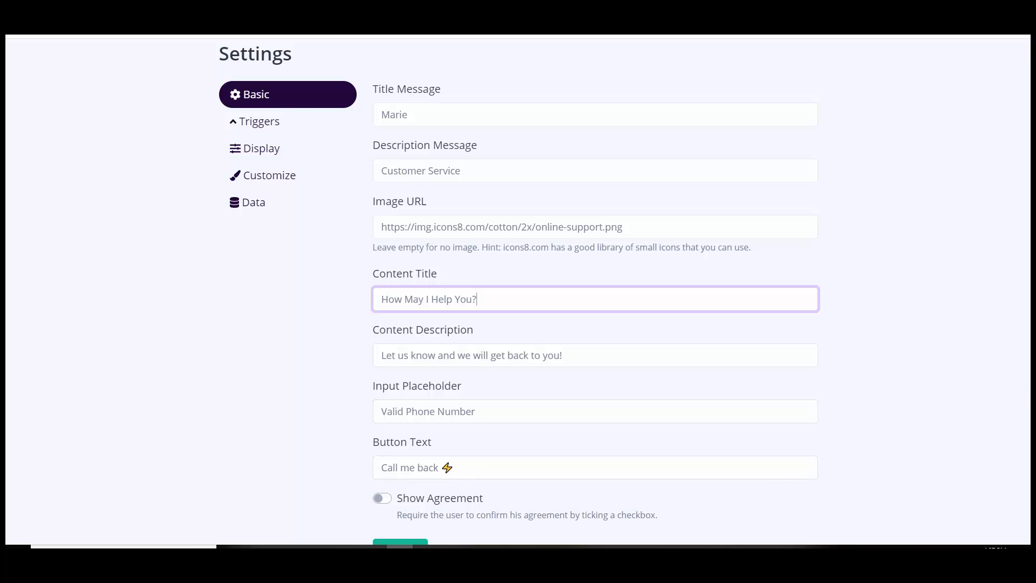
{"action": "scroll", "coordinate": [969, 214], "scroll_direction": "down", "scroll_amount": 1}
{"action": "scroll", "coordinate": [969, 215], "scroll_direction": "up", "scroll_amount": 4}
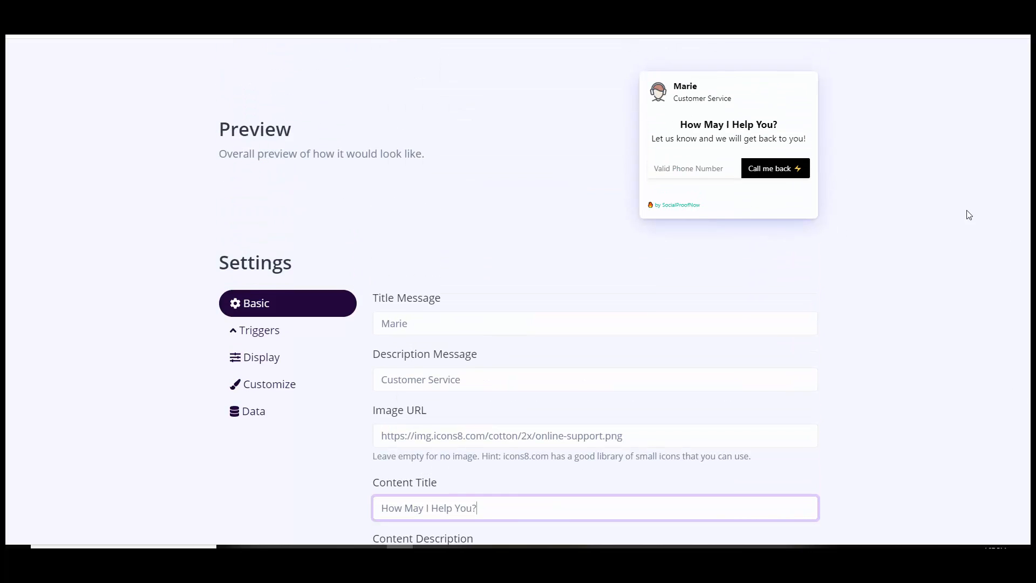
{"action": "scroll", "coordinate": [1020, 282], "scroll_direction": "down", "scroll_amount": 5}
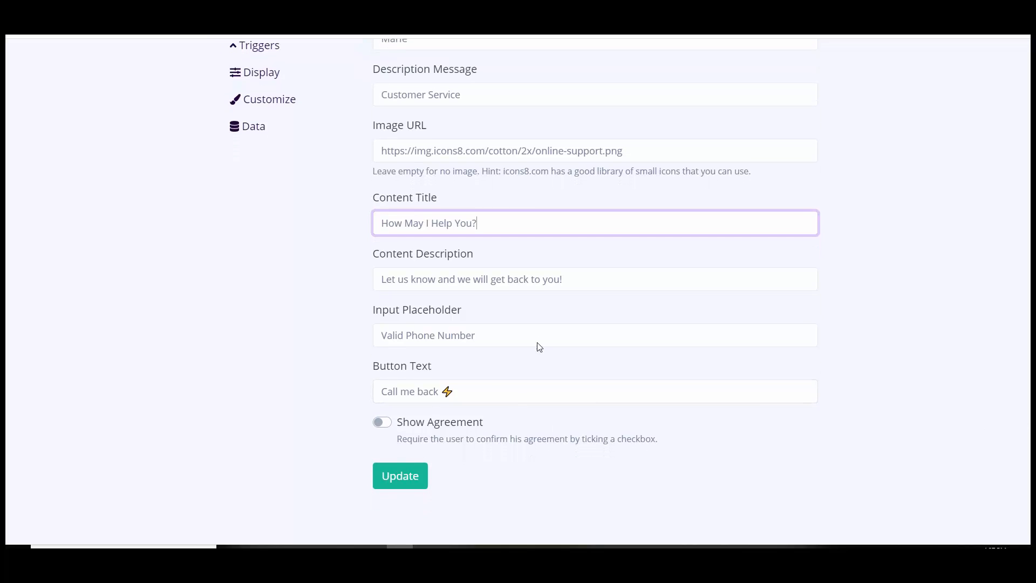
{"action": "left_click", "coordinate": [383, 423]}
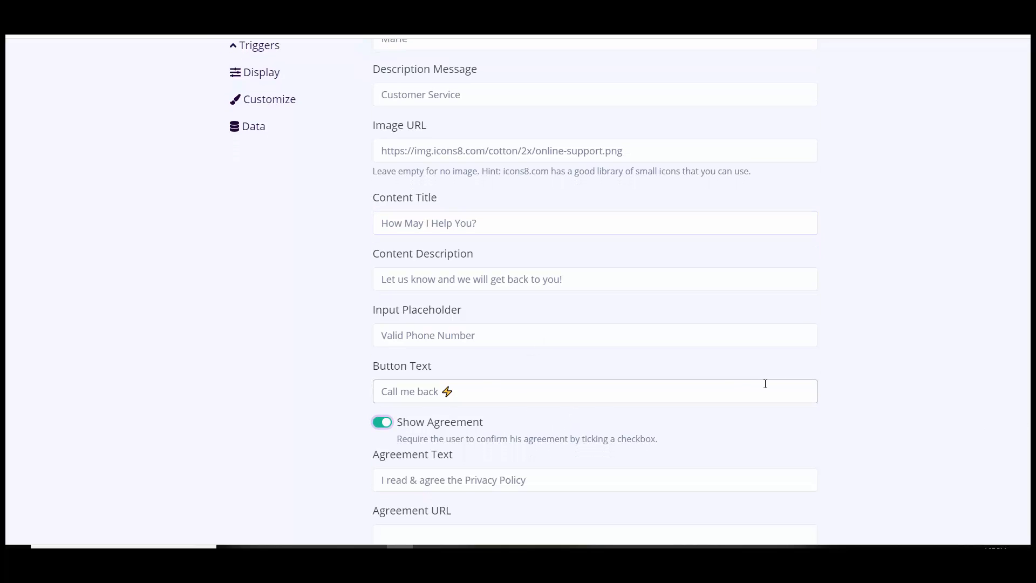
Update the Request Collector notification to save its basic settings, leaving the agreement URL empty
{"action": "scroll", "coordinate": [748, 387], "scroll_direction": "up", "scroll_amount": 6}
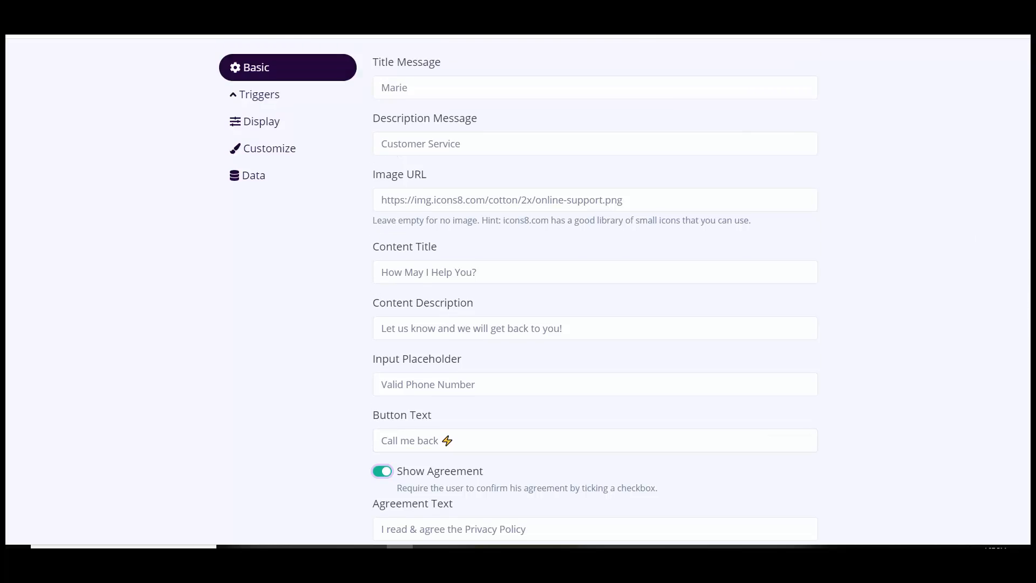
{"action": "scroll", "coordinate": [748, 387], "scroll_direction": "down", "scroll_amount": 8}
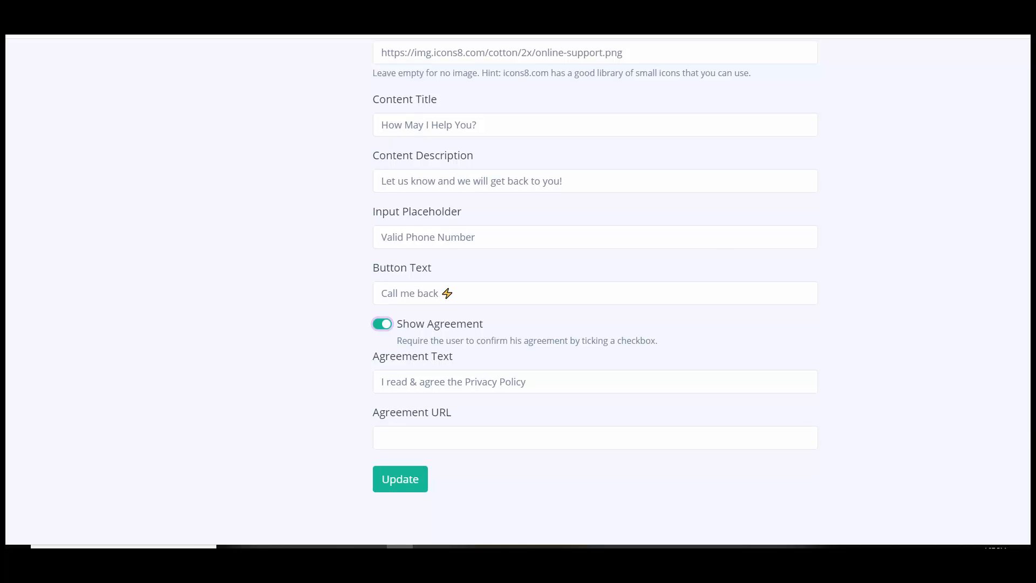
{"action": "scroll", "coordinate": [702, 194], "scroll_direction": "up", "scroll_amount": 6}
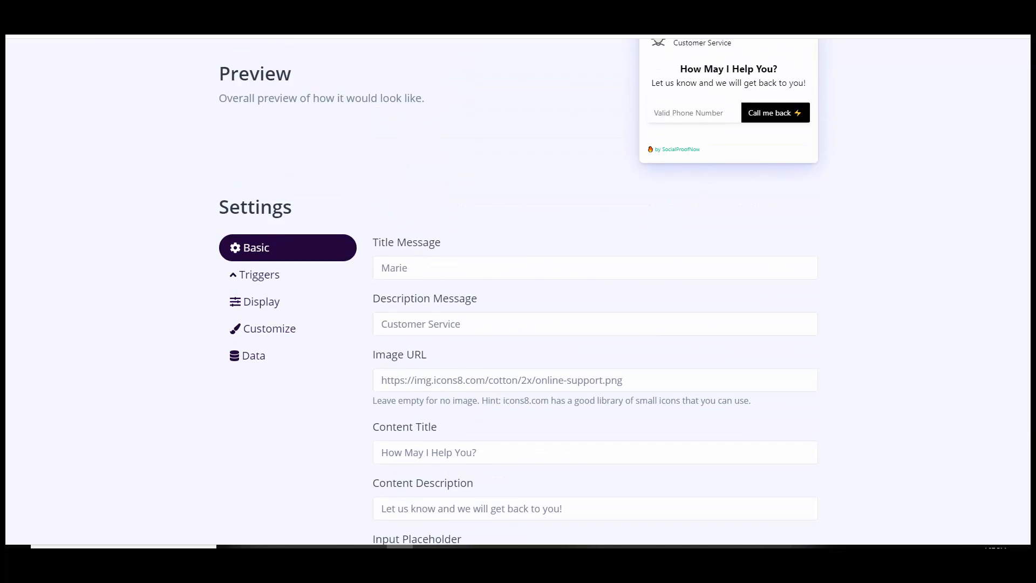
{"action": "scroll", "coordinate": [1021, 499], "scroll_direction": "down", "scroll_amount": 7}
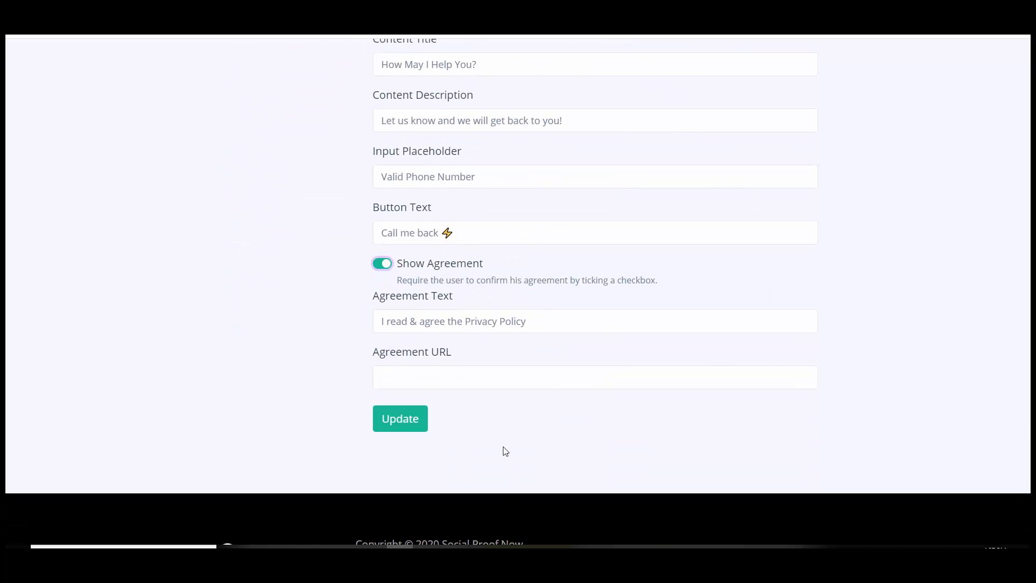
{"action": "left_click", "coordinate": [400, 419]}
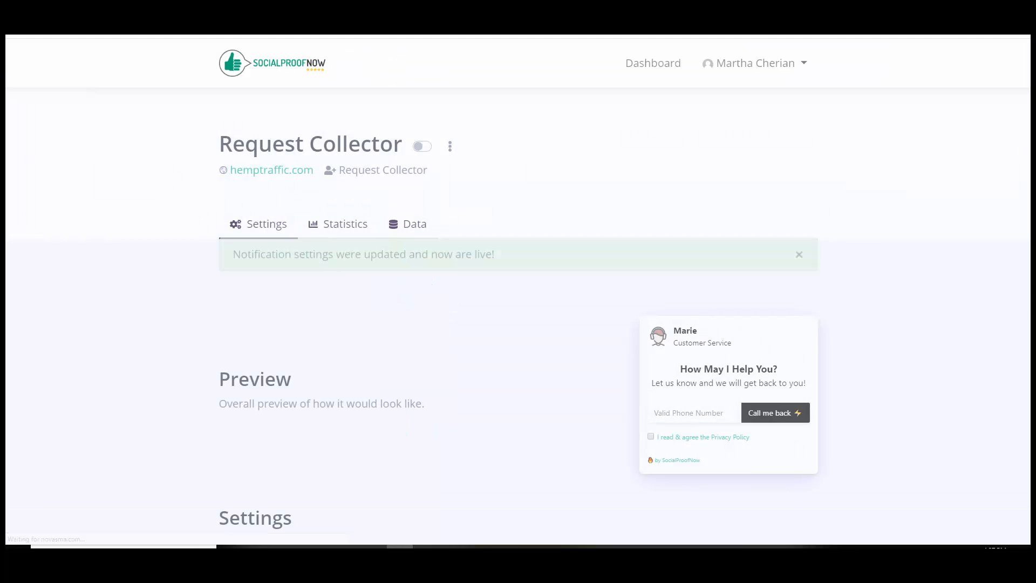
{"action": "scroll", "coordinate": [796, 365], "scroll_direction": "down", "scroll_amount": 1}
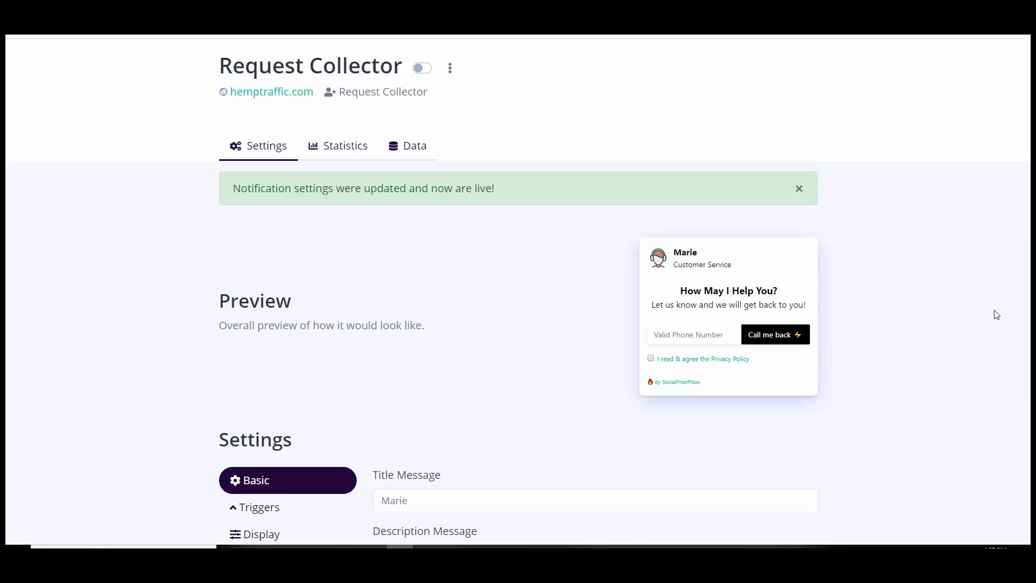
Review the notification's content, placeholder, button and agreement fields against the preview, and update the notification to save its basic settings
{"action": "scroll", "coordinate": [517, 291], "scroll_direction": "down", "scroll_amount": 9}
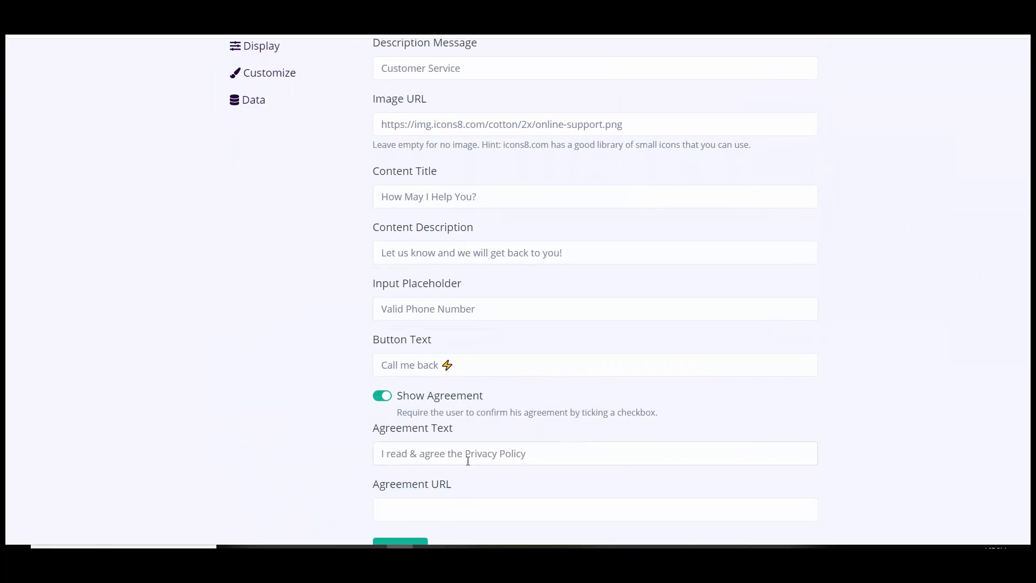
{"action": "left_click", "coordinate": [520, 460]}
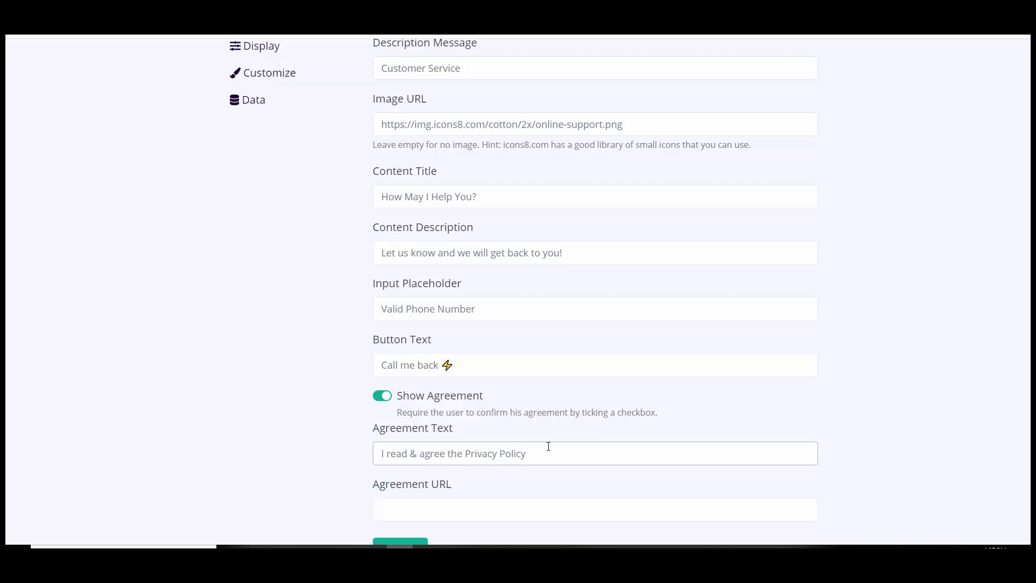
{"action": "left_click", "coordinate": [689, 361]}
{"action": "left_click", "coordinate": [706, 299]}
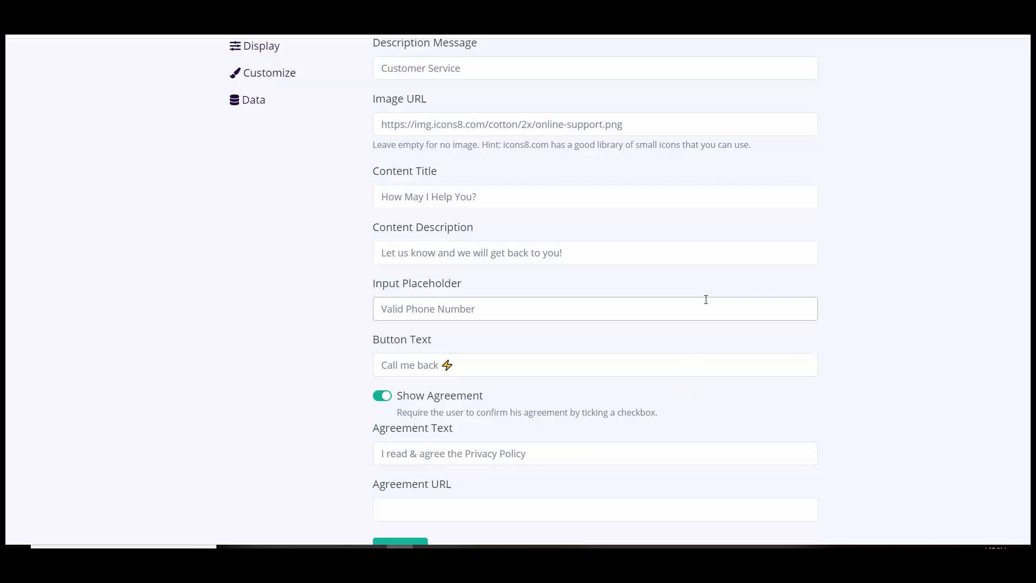
{"action": "left_click", "coordinate": [613, 260]}
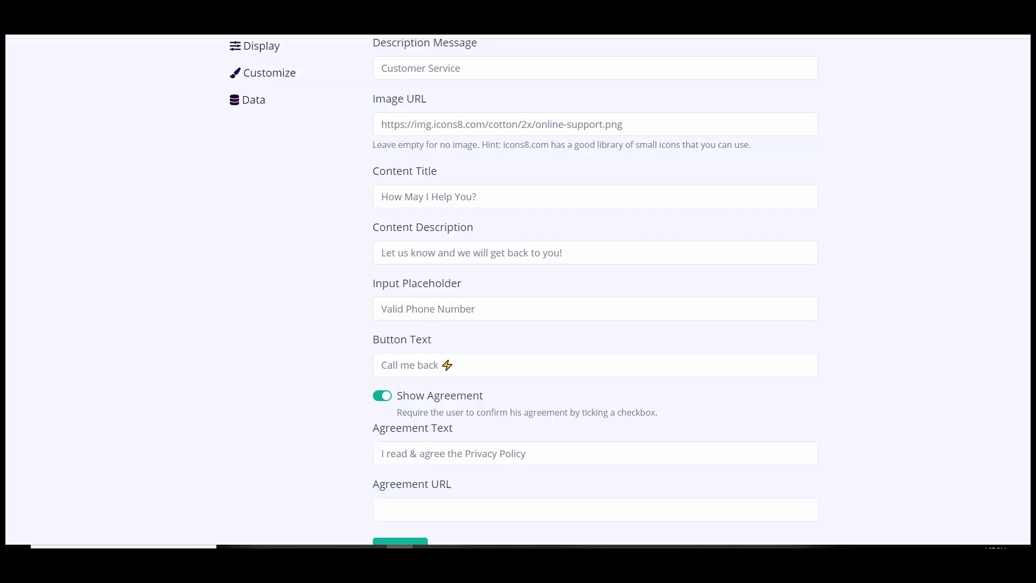
{"action": "scroll", "coordinate": [791, 194], "scroll_direction": "up", "scroll_amount": 5}
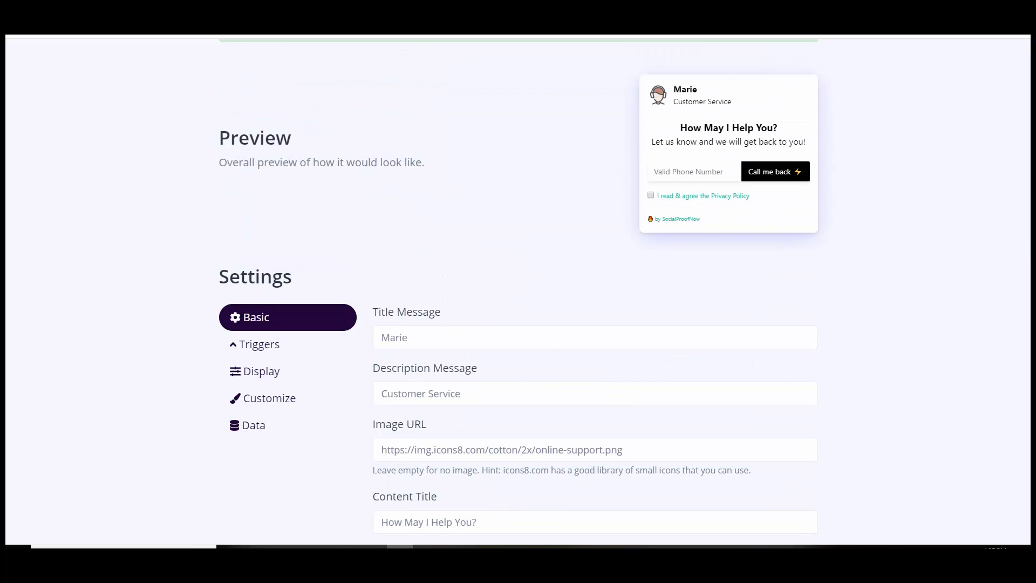
{"action": "scroll", "coordinate": [1028, 337], "scroll_direction": "down", "scroll_amount": 1}
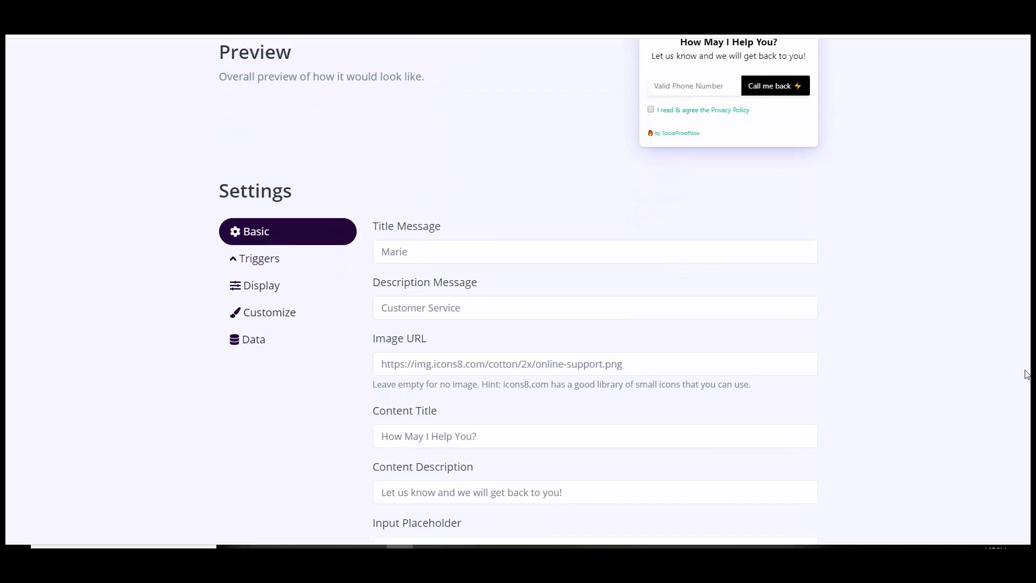
{"action": "scroll", "coordinate": [1029, 337], "scroll_direction": "down", "scroll_amount": 4}
{"action": "left_click", "coordinate": [403, 513]}
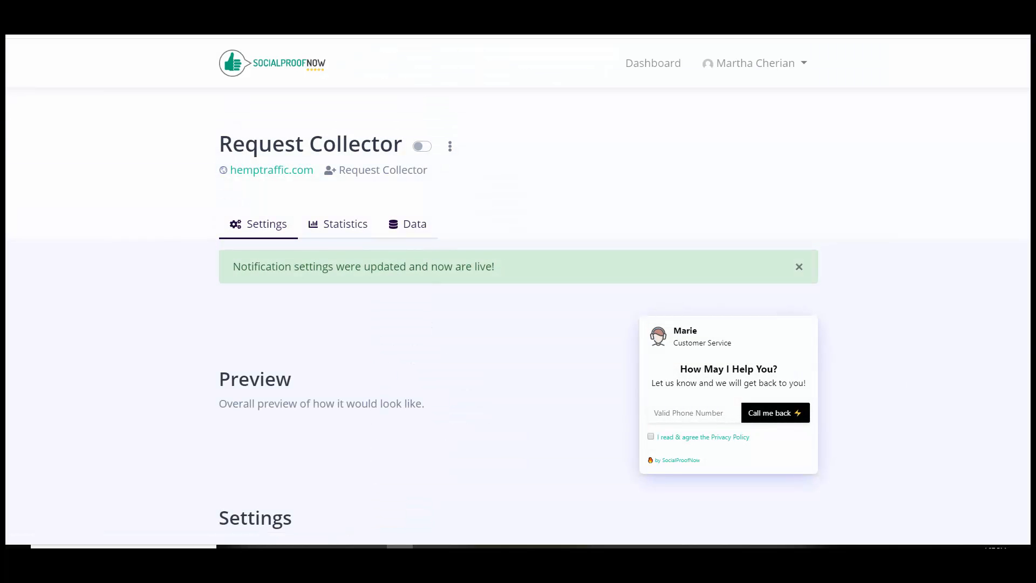
Open the trigger settings of the Request Collector notification
{"action": "scroll", "coordinate": [379, 203], "scroll_direction": "down", "scroll_amount": 5}
{"action": "left_click", "coordinate": [254, 212]}
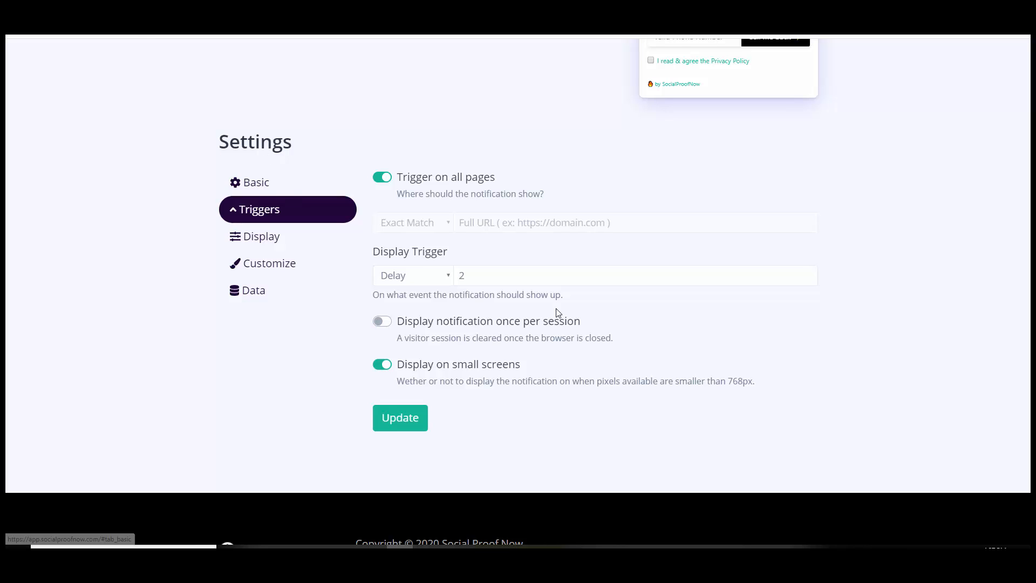
Try page-specific triggering with the Contains, Starts With, Ends With and Page Contains rules, and restore Exact Match and triggering on all pages
{"action": "left_click", "coordinate": [384, 180]}
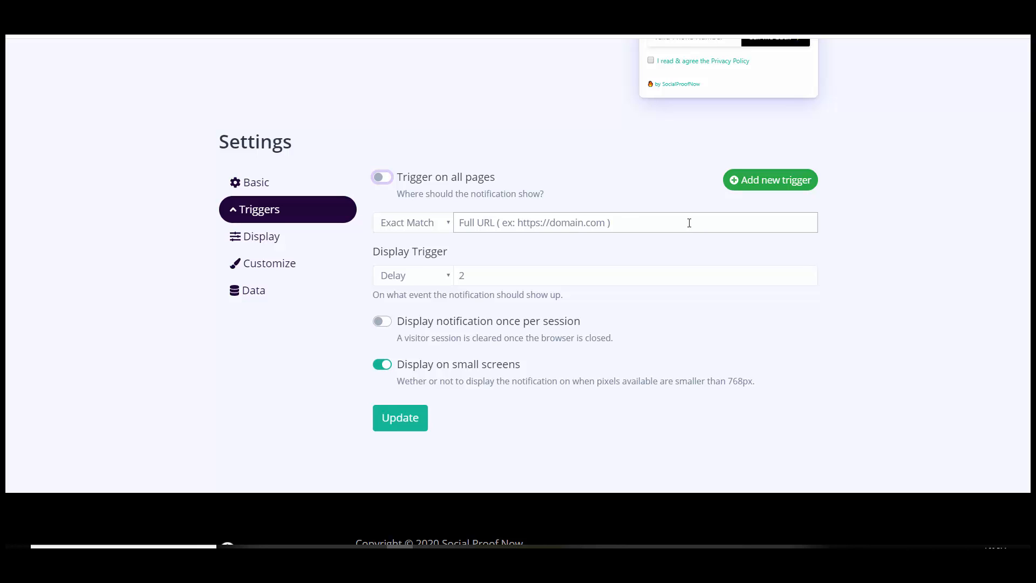
{"action": "left_click", "coordinate": [411, 225]}
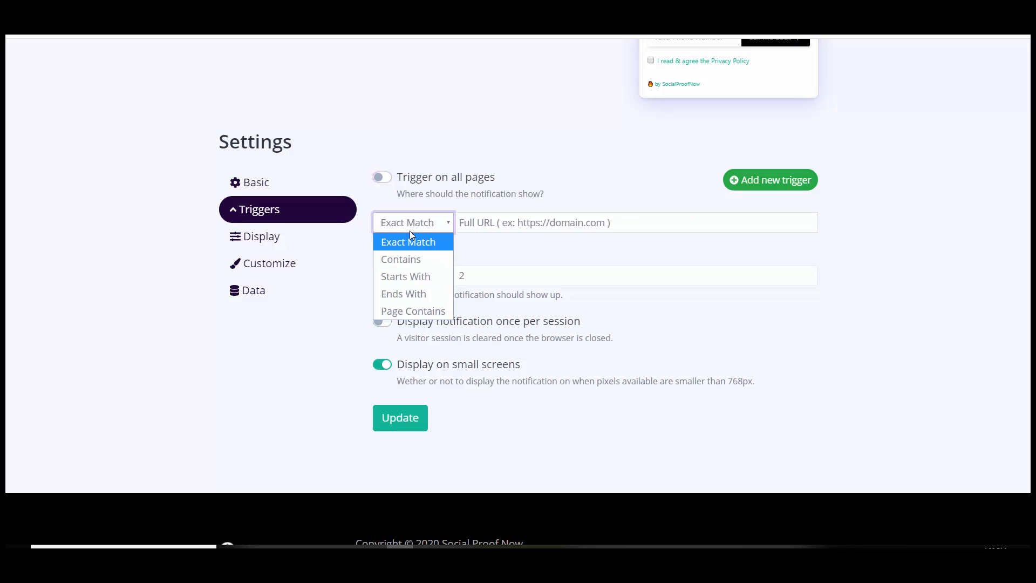
{"action": "left_click", "coordinate": [428, 261]}
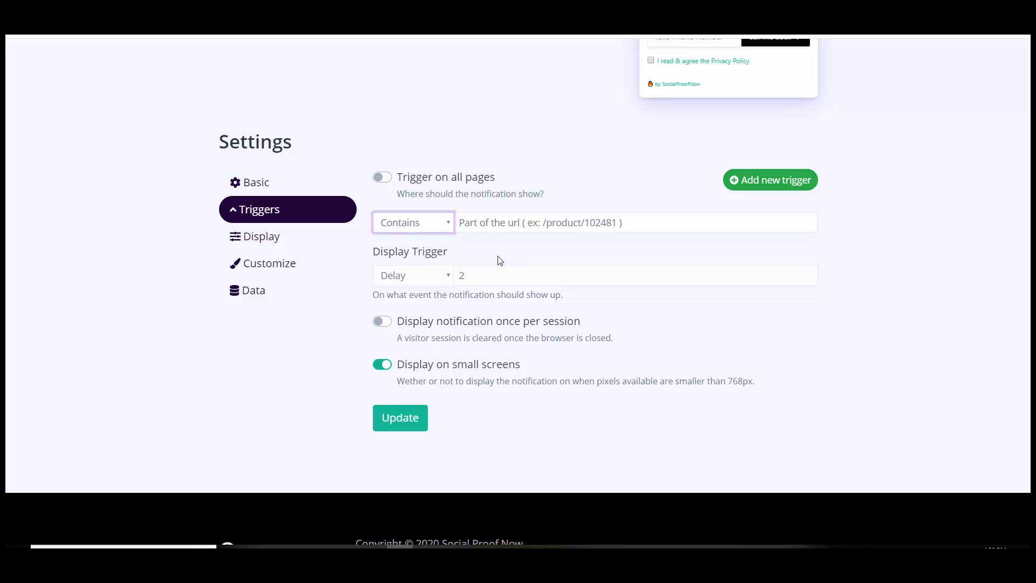
{"action": "left_click", "coordinate": [421, 228]}
{"action": "left_click", "coordinate": [422, 278]}
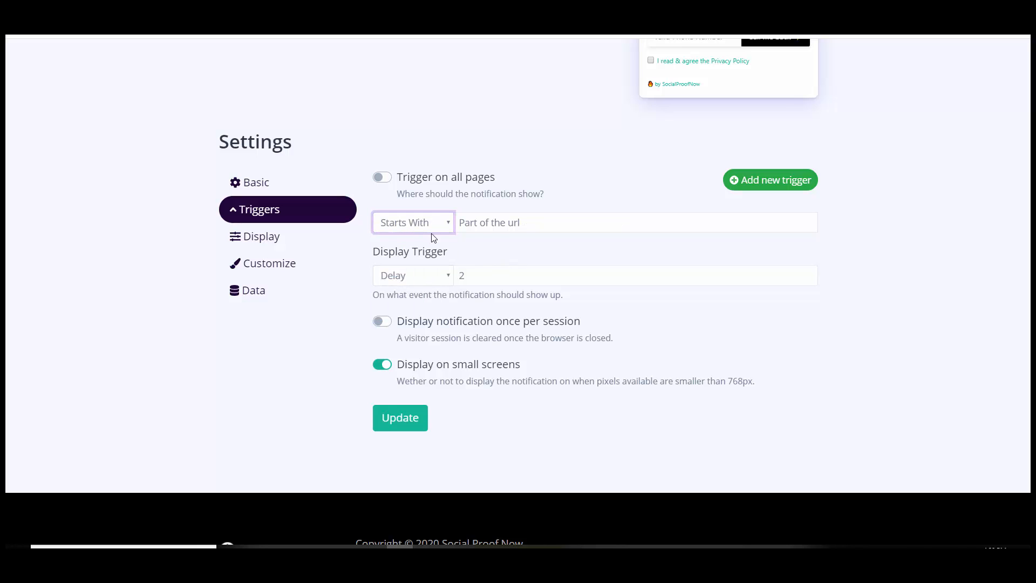
{"action": "left_click", "coordinate": [432, 233]}
{"action": "left_click", "coordinate": [419, 294]}
{"action": "left_click", "coordinate": [423, 226]}
{"action": "left_click", "coordinate": [417, 310]}
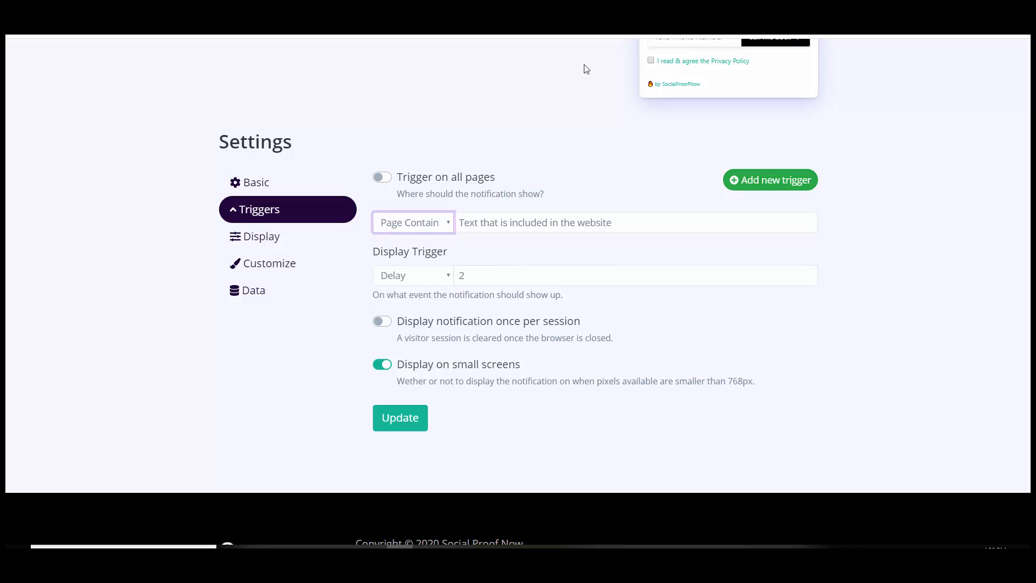
{"action": "left_click", "coordinate": [430, 230]}
{"action": "left_click", "coordinate": [426, 247]}
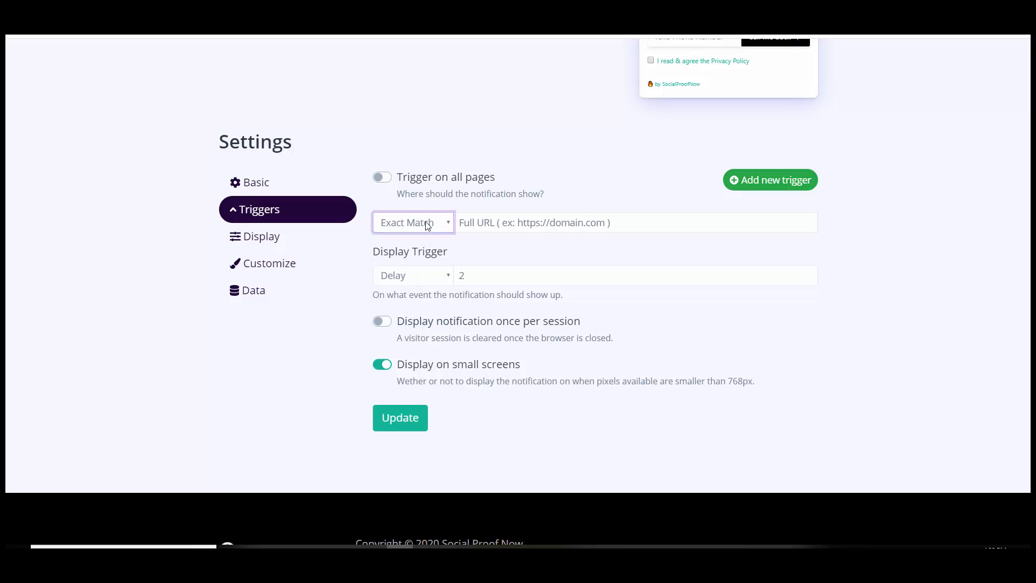
{"action": "left_click", "coordinate": [382, 177]}
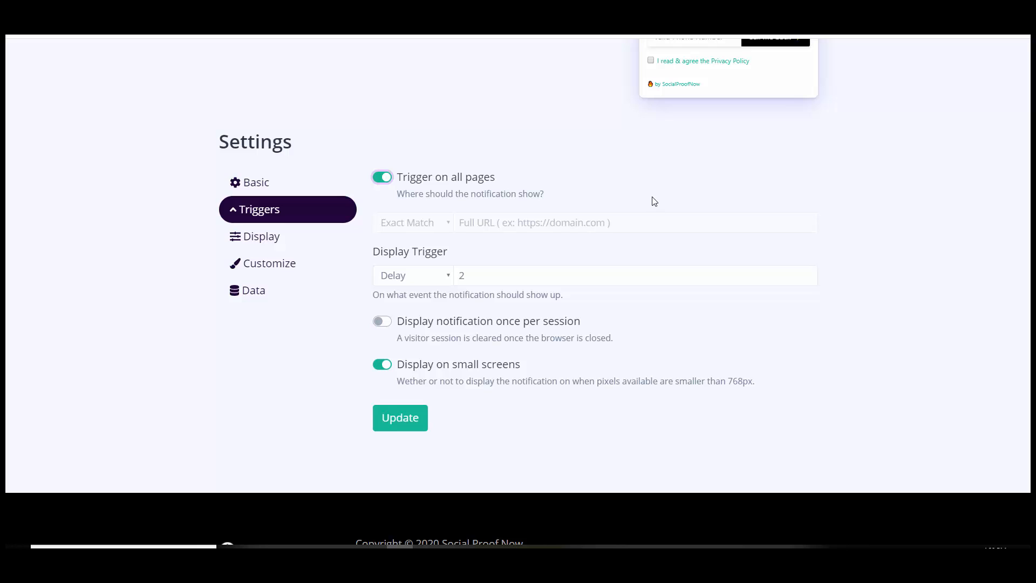
Keep Delay as the display trigger and set the wait before the notification shows to 1 second
{"action": "left_click", "coordinate": [426, 283]}
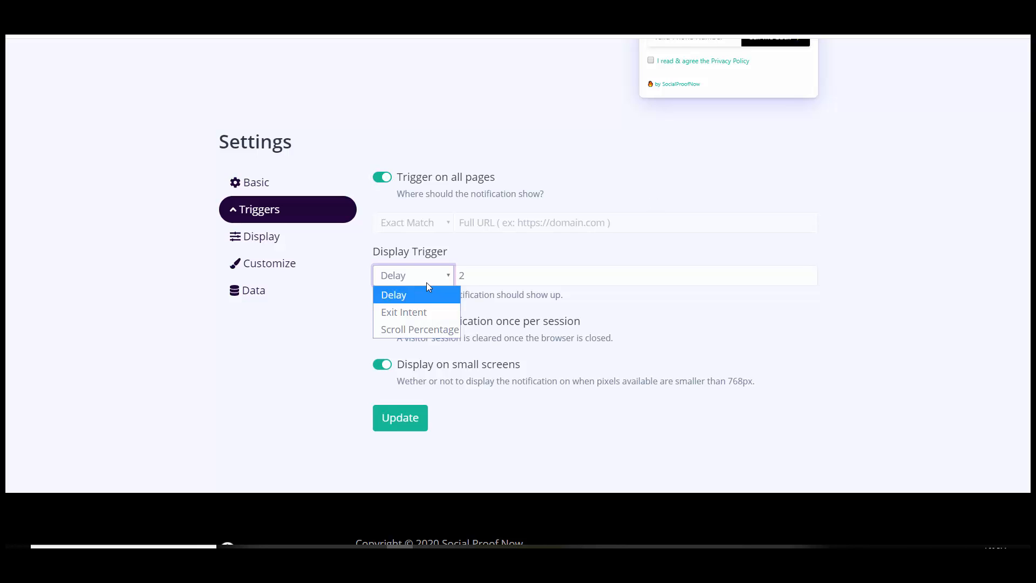
{"action": "left_click", "coordinate": [426, 283]}
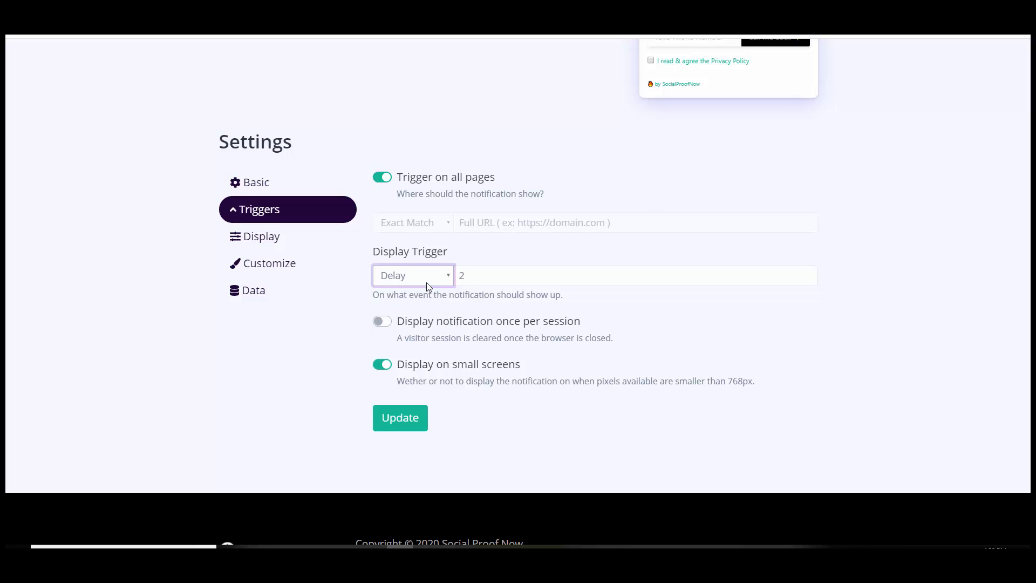
{"action": "left_click", "coordinate": [521, 279]}
{"action": "key", "text": "BackSpace"}
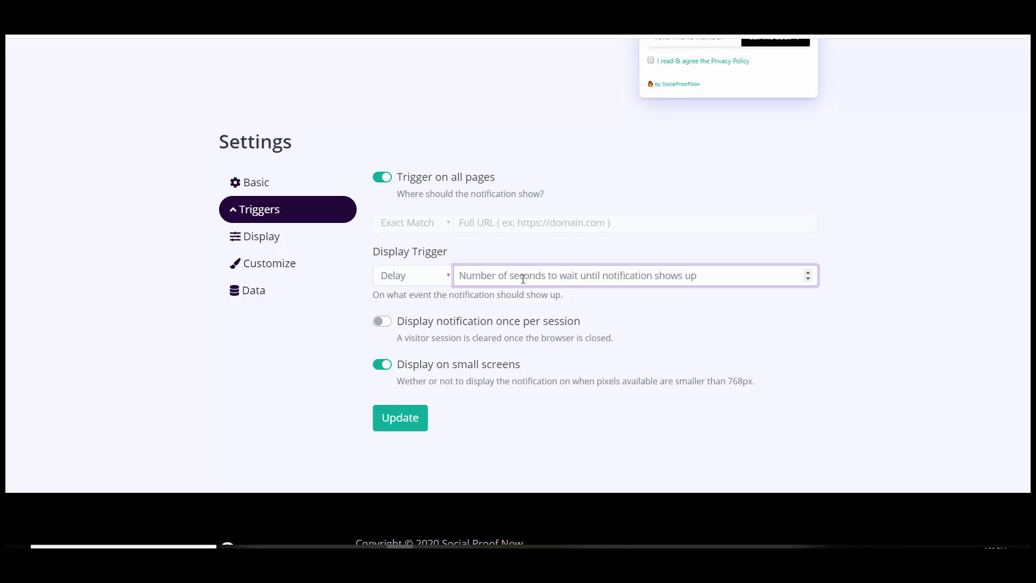
{"action": "type", "text": "1"}
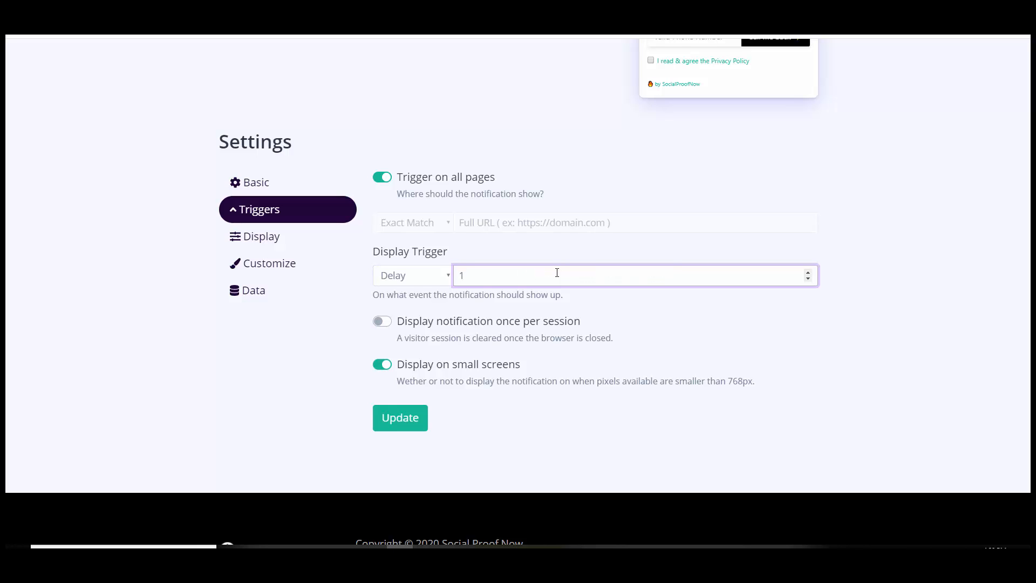
Try longer display delays, including 60 and 2 seconds, and return the delay to 1 second
{"action": "left_click", "coordinate": [808, 273]}
{"action": "left_click", "coordinate": [808, 273]}
{"action": "left_click", "coordinate": [808, 273]}
{"action": "left_click", "coordinate": [808, 273]}
{"action": "left_click", "coordinate": [808, 273]}
{"action": "key", "text": "ctrl+a"}
{"action": "type", "text": "60"}
{"action": "key", "text": "ctrl+a"}
{"action": "type", "text": "2"}
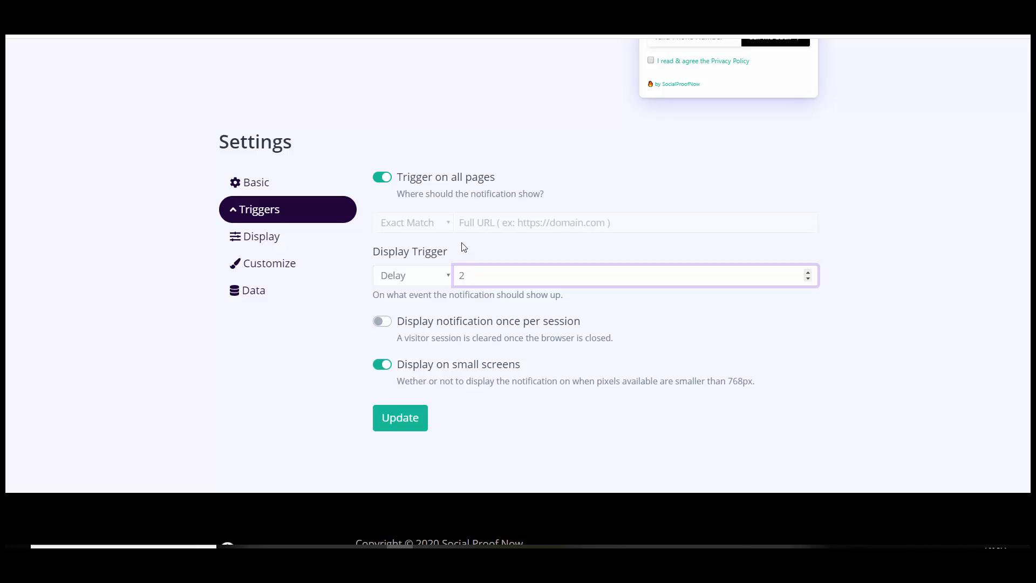
{"action": "key", "text": "BackSpace"}
{"action": "type", "text": "1"}
Try Exit Intent as the event that makes the notification show up
{"action": "left_click", "coordinate": [426, 280]}
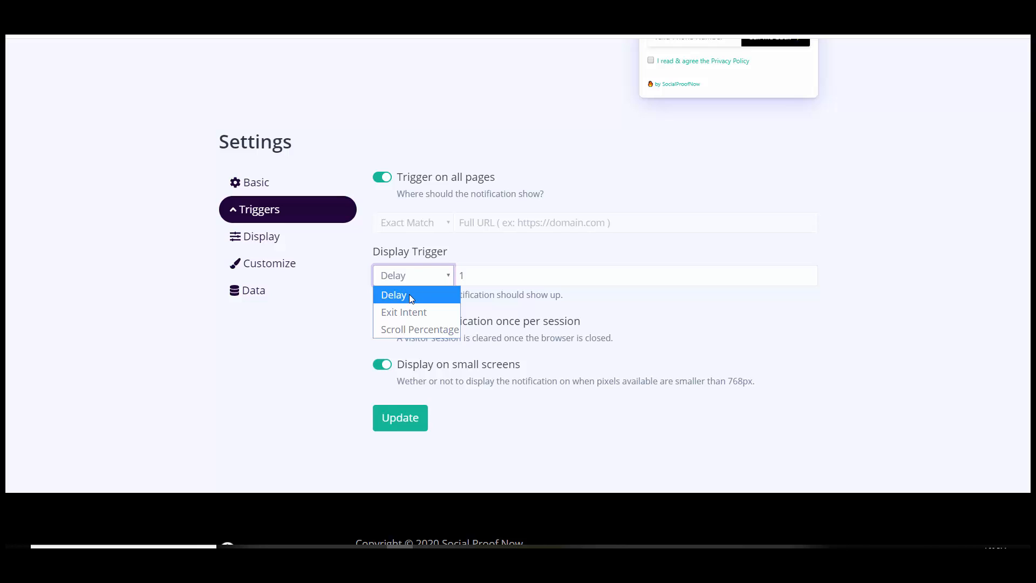
{"action": "left_click", "coordinate": [409, 294]}
{"action": "left_click", "coordinate": [414, 283]}
{"action": "left_click", "coordinate": [413, 312]}
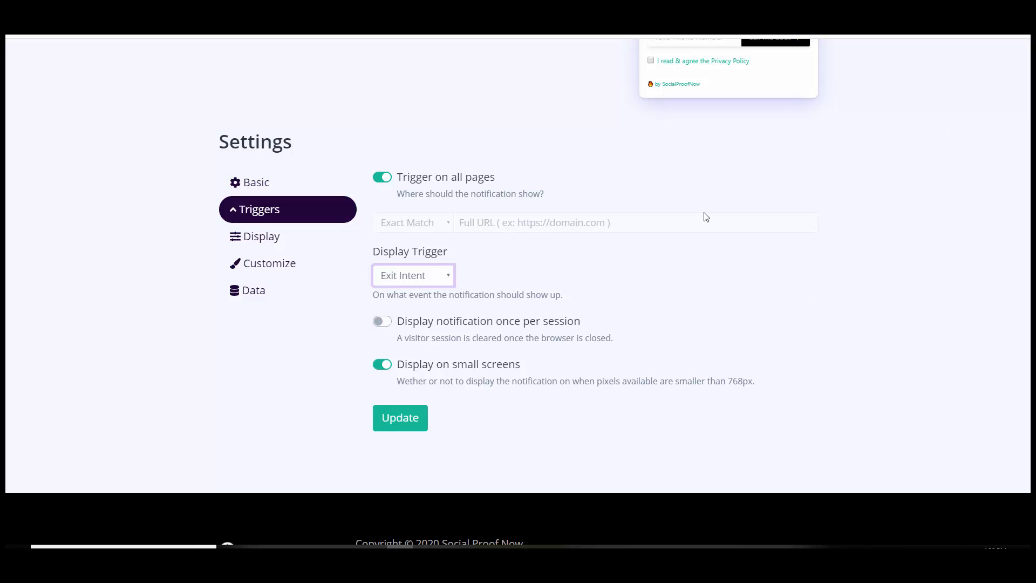
Try Scroll Percentage as the display trigger with a value of 50 percent from the top down
{"action": "left_click", "coordinate": [431, 281]}
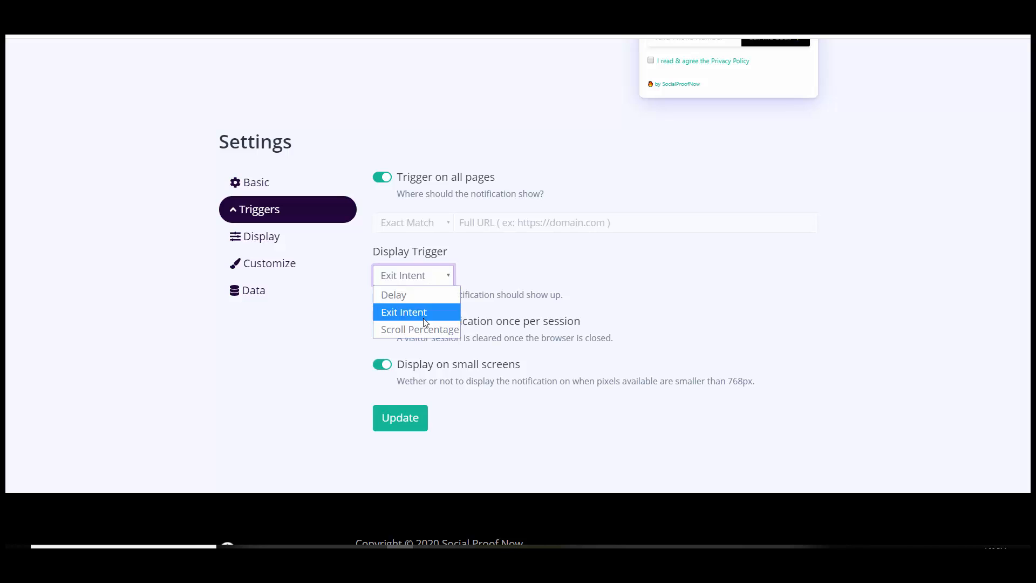
{"action": "left_click", "coordinate": [428, 325]}
{"action": "left_click", "coordinate": [486, 276]}
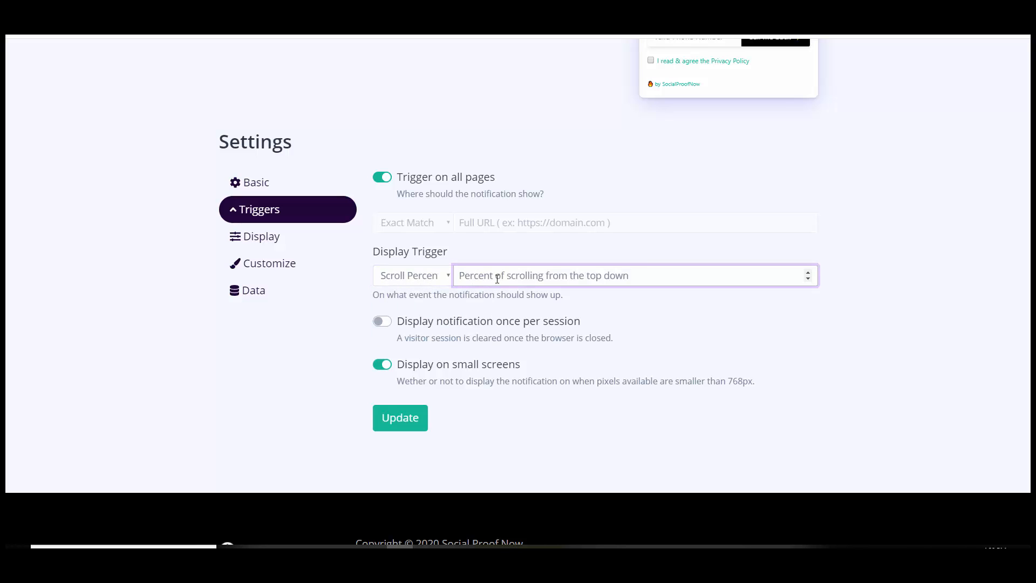
{"action": "type", "text": "50"}
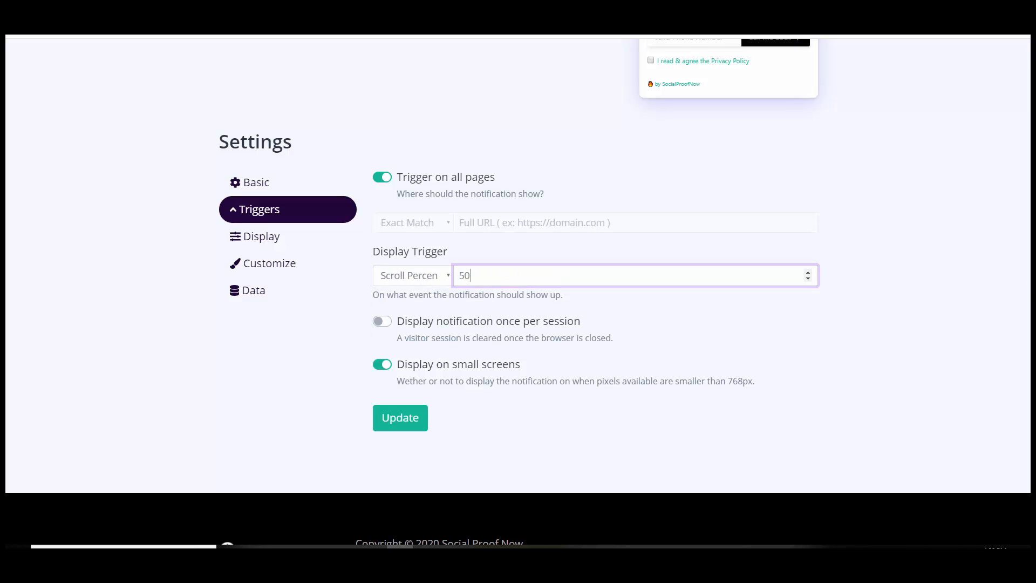
{"action": "scroll", "coordinate": [518, 291], "scroll_direction": "up", "scroll_amount": 7}
{"action": "scroll", "coordinate": [518, 292], "scroll_direction": "down", "scroll_amount": 3}
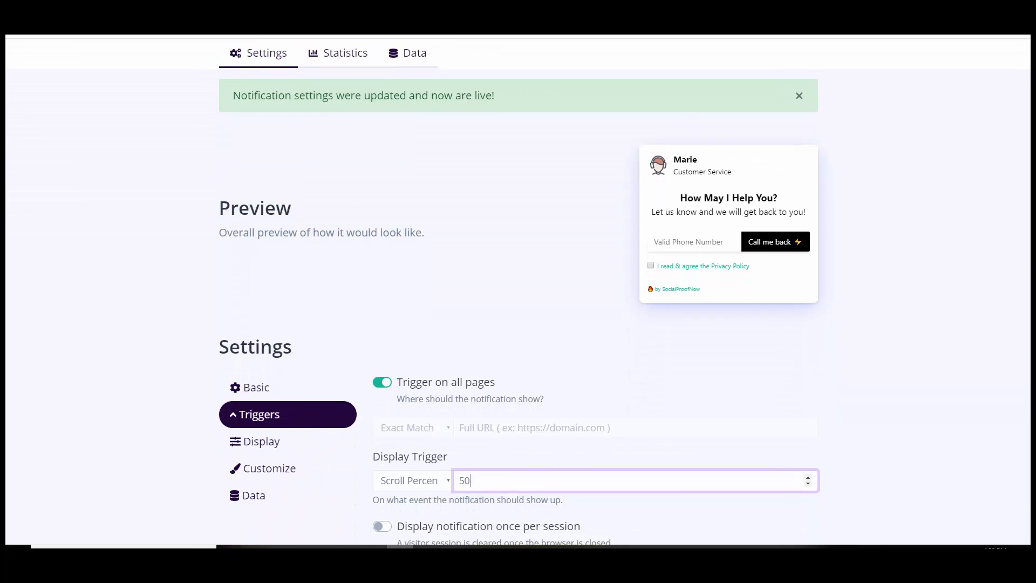
{"action": "scroll", "coordinate": [518, 292], "scroll_direction": "down", "scroll_amount": 1}
{"action": "scroll", "coordinate": [518, 291], "scroll_direction": "up", "scroll_amount": 2}
{"action": "scroll", "coordinate": [518, 291], "scroll_direction": "down", "scroll_amount": 3}
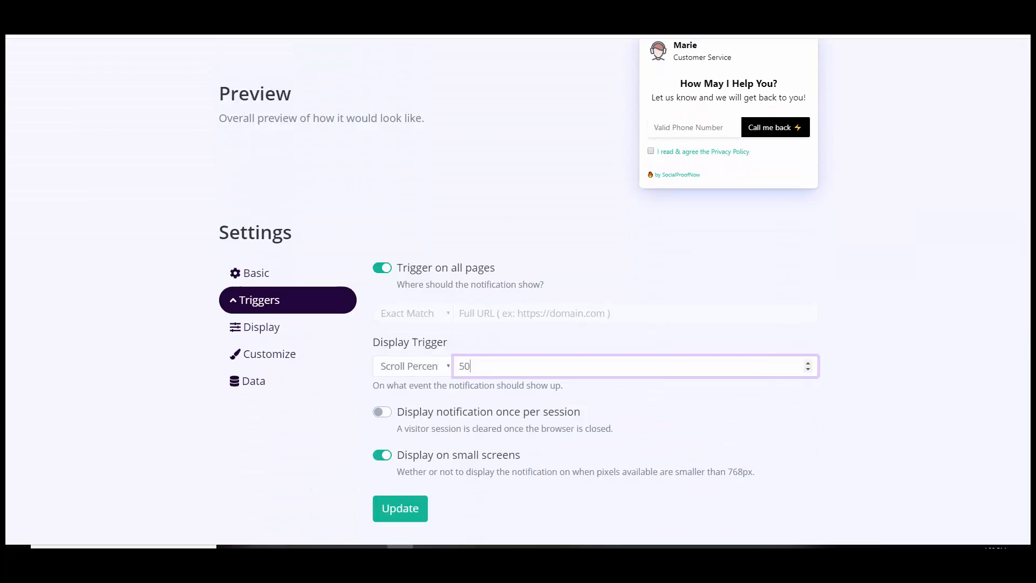
Set the display trigger to Delay with a wait of 1 second
{"action": "scroll", "coordinate": [490, 211], "scroll_direction": "down", "scroll_amount": 2}
{"action": "left_click", "coordinate": [410, 233]}
{"action": "left_click", "coordinate": [393, 249]}
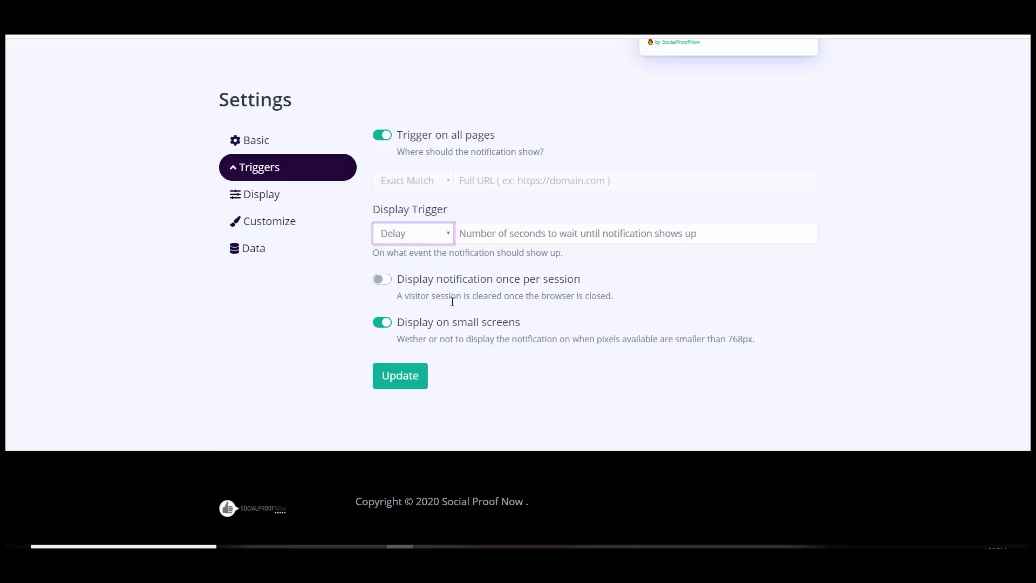
{"action": "left_click", "coordinate": [500, 235]}
{"action": "type", "text": "1"}
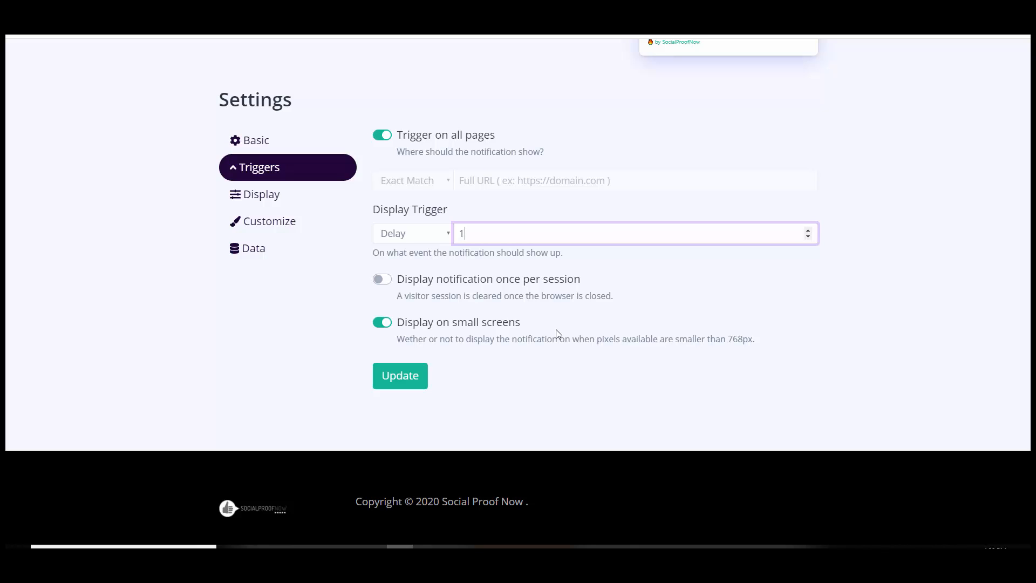
Try the once-per-session and small-screen options, restore both, and update the notification to save its trigger settings
{"action": "left_click", "coordinate": [380, 279]}
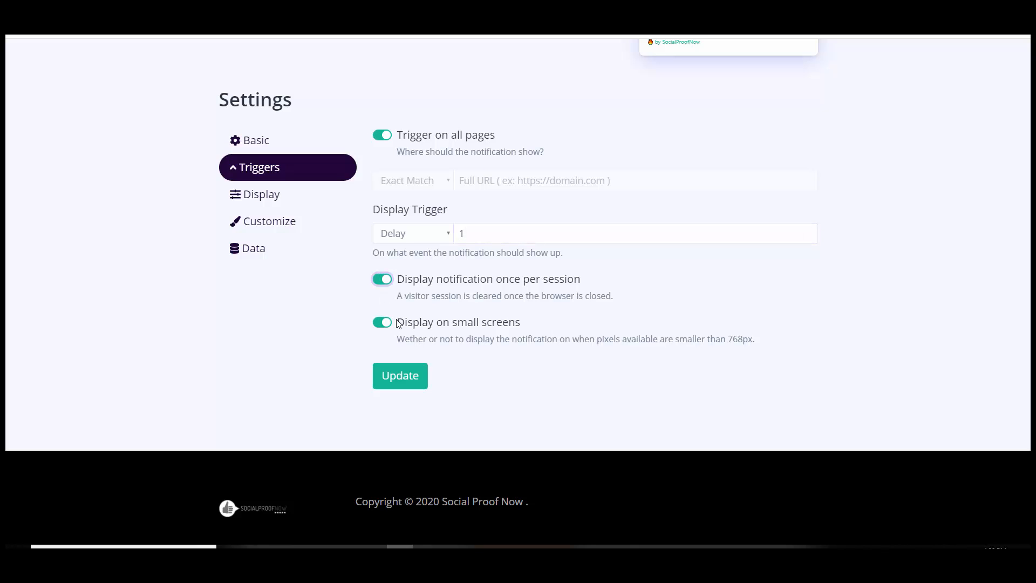
{"action": "left_click", "coordinate": [380, 282]}
{"action": "left_click", "coordinate": [382, 323]}
{"action": "left_click", "coordinate": [382, 322]}
{"action": "left_click", "coordinate": [390, 377]}
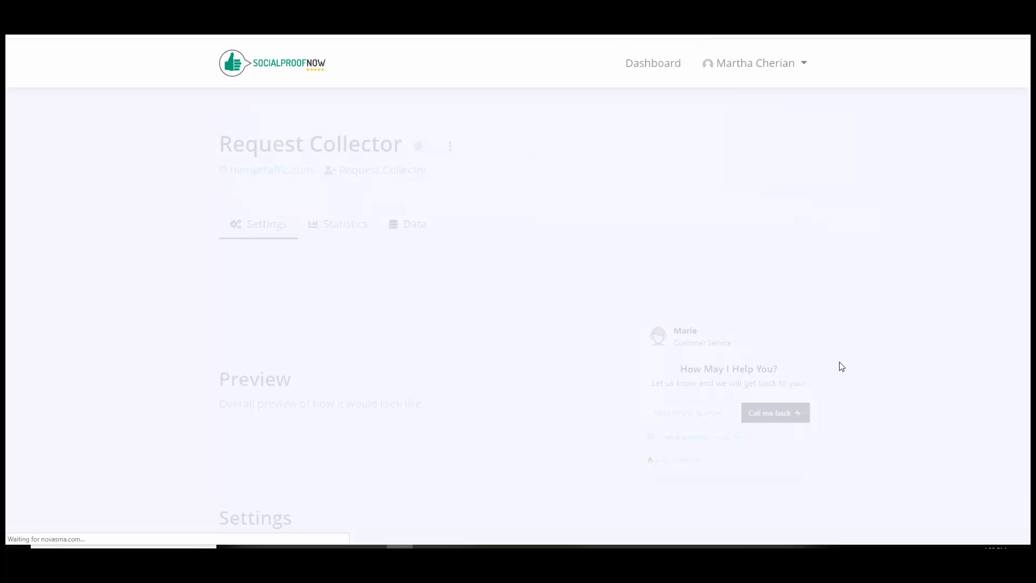
Open the notification's Display settings and try a display duration of 60 seconds, stepping it down toward 53
{"action": "scroll", "coordinate": [499, 139], "scroll_direction": "down", "scroll_amount": 8}
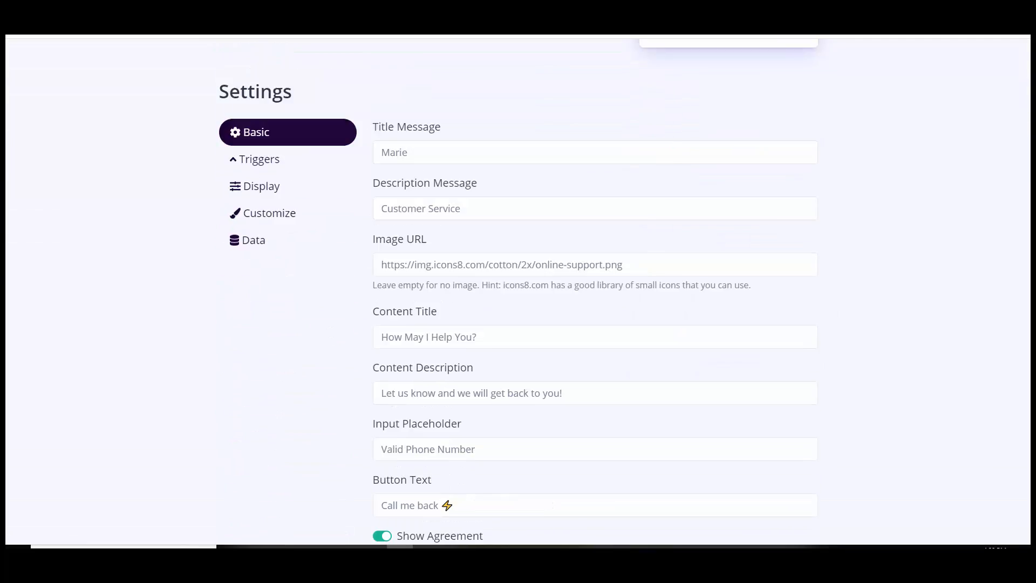
{"action": "left_click", "coordinate": [267, 89]}
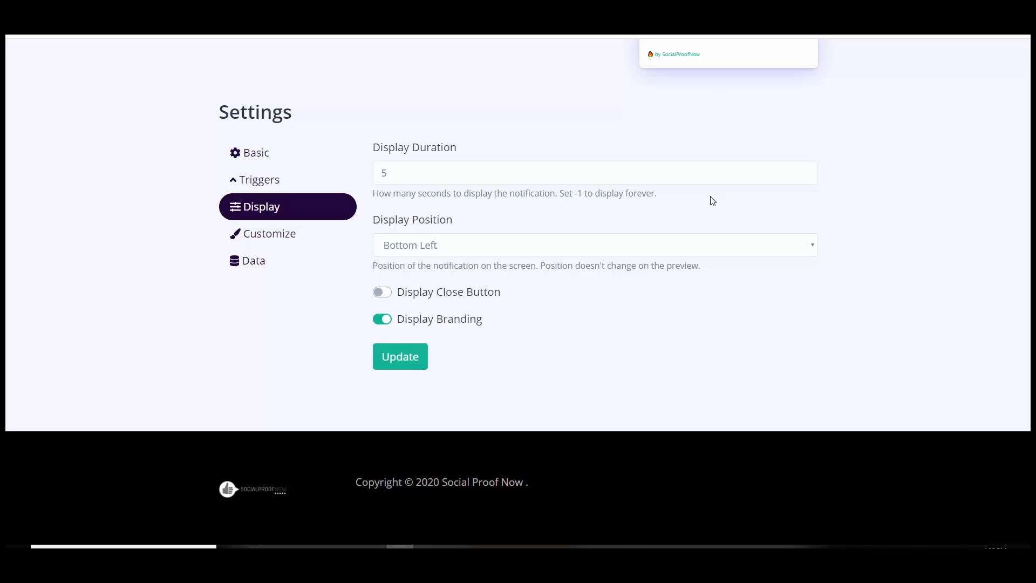
{"action": "left_click", "coordinate": [397, 171]}
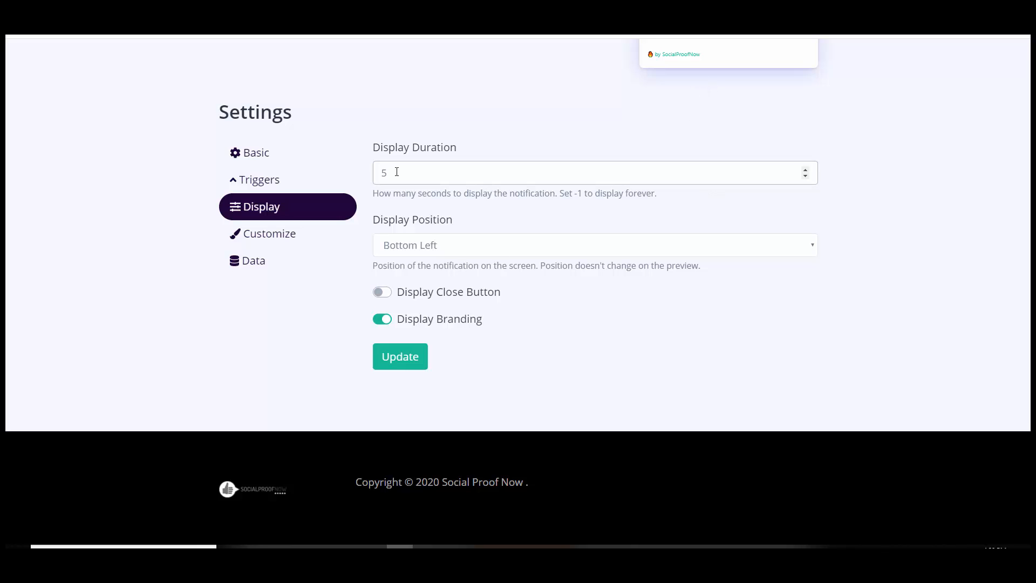
{"action": "double_click", "coordinate": [397, 172]}
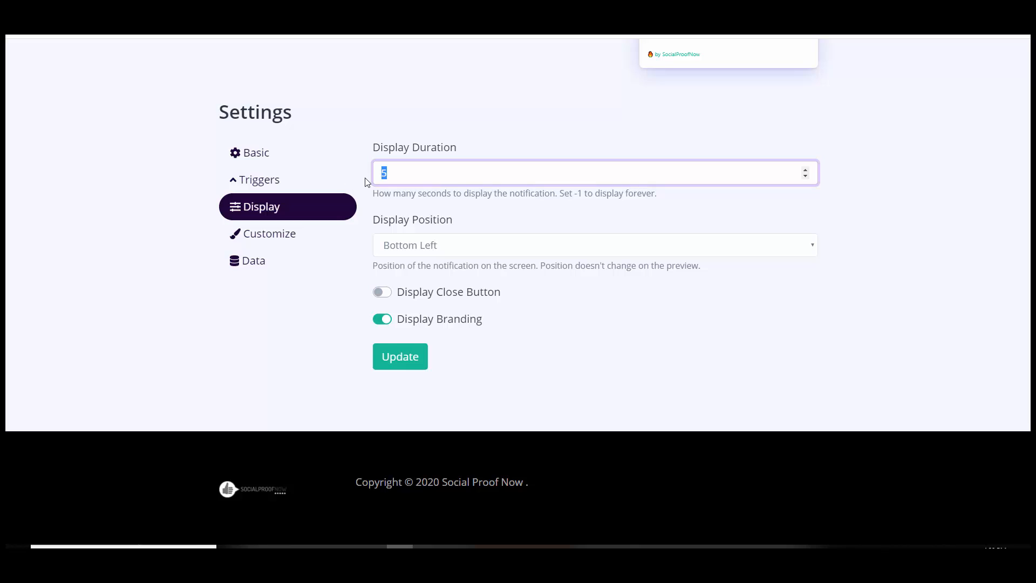
{"action": "type", "text": "60"}
{"action": "triple_click", "coordinate": [804, 176]}
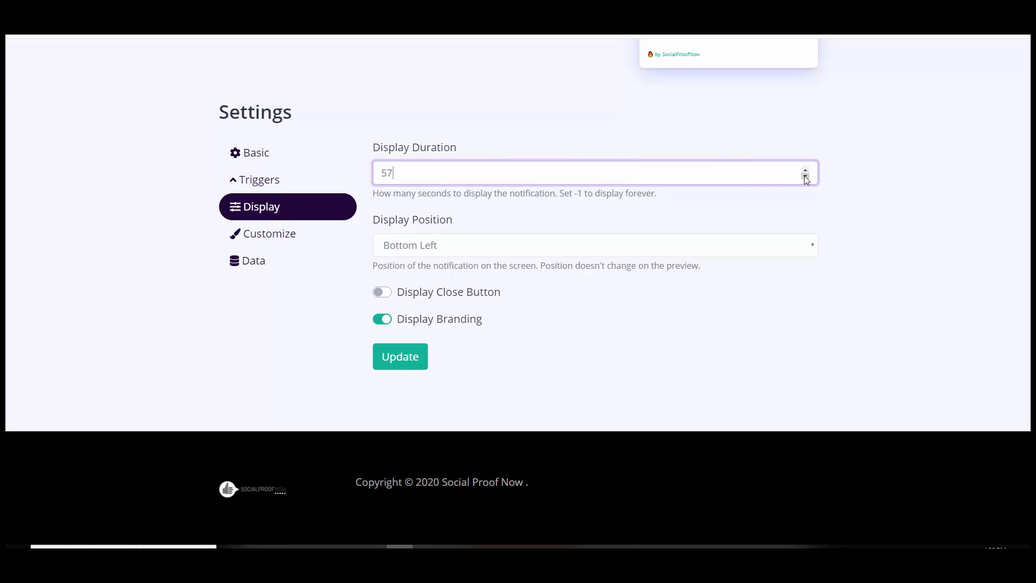
Set the display duration to -1 so it shows forever, and the display position to Top Left
{"action": "double_click", "coordinate": [416, 174]}
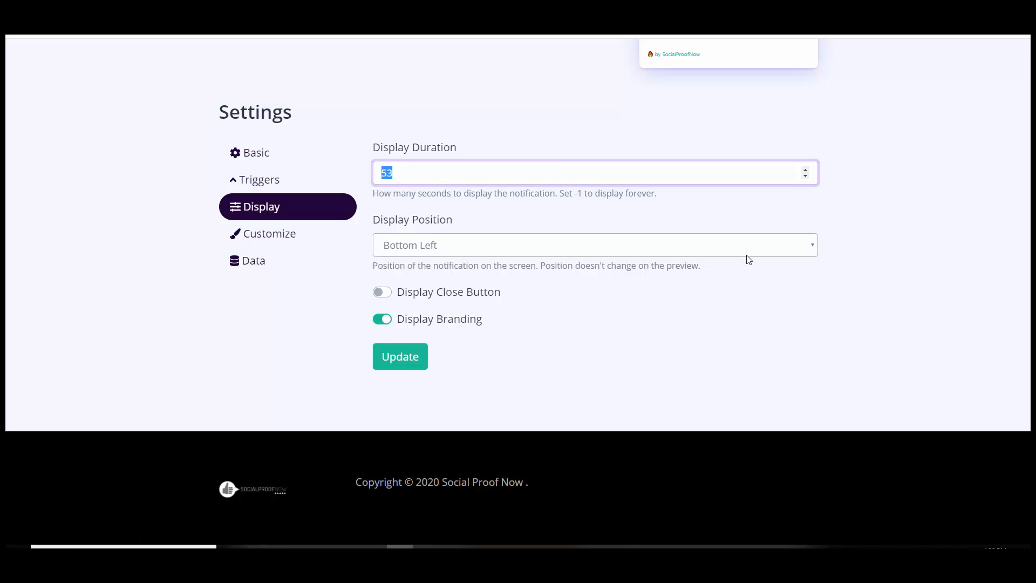
{"action": "type", "text": "-1"}
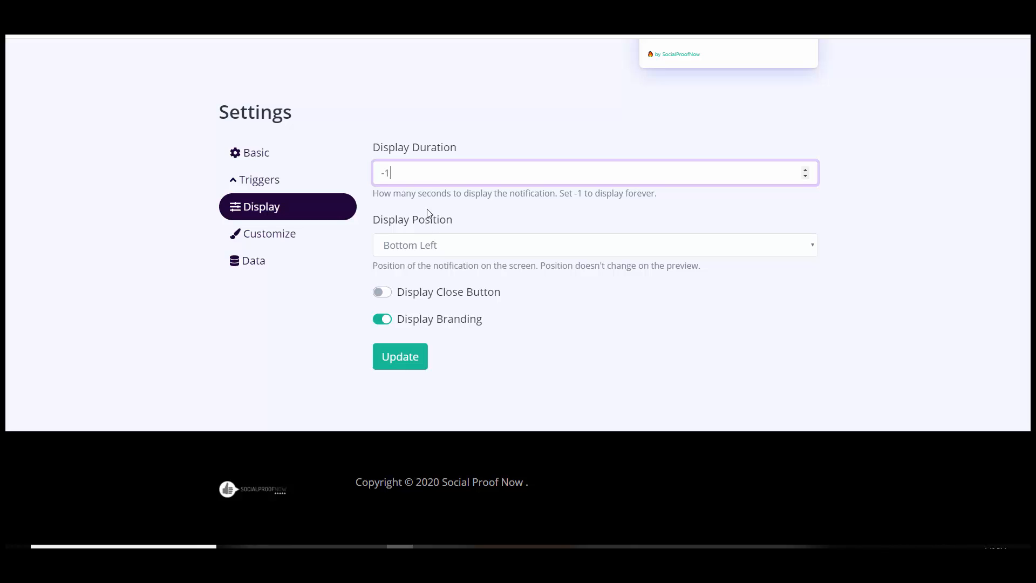
{"action": "left_click", "coordinate": [440, 250]}
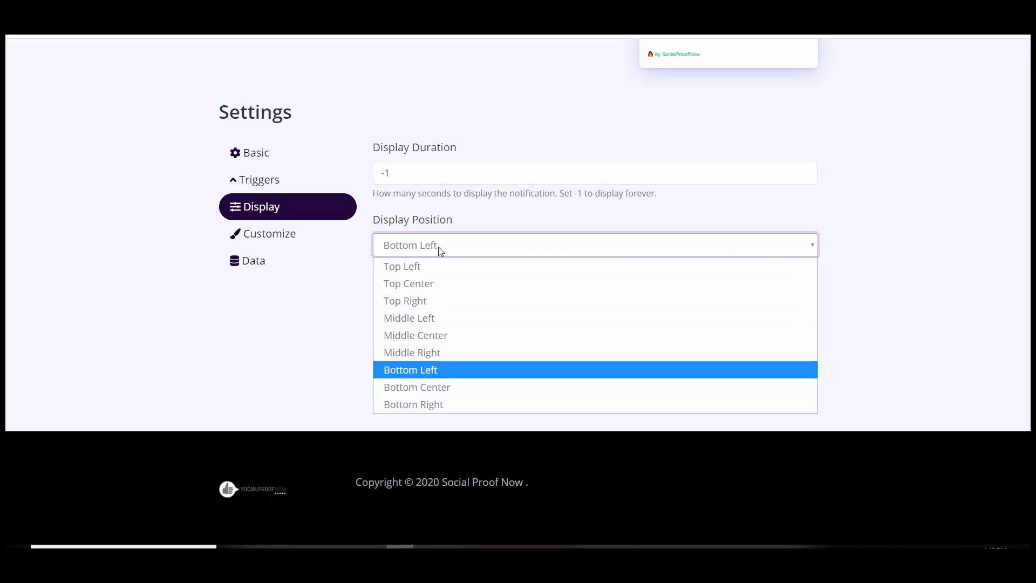
{"action": "left_click", "coordinate": [431, 269]}
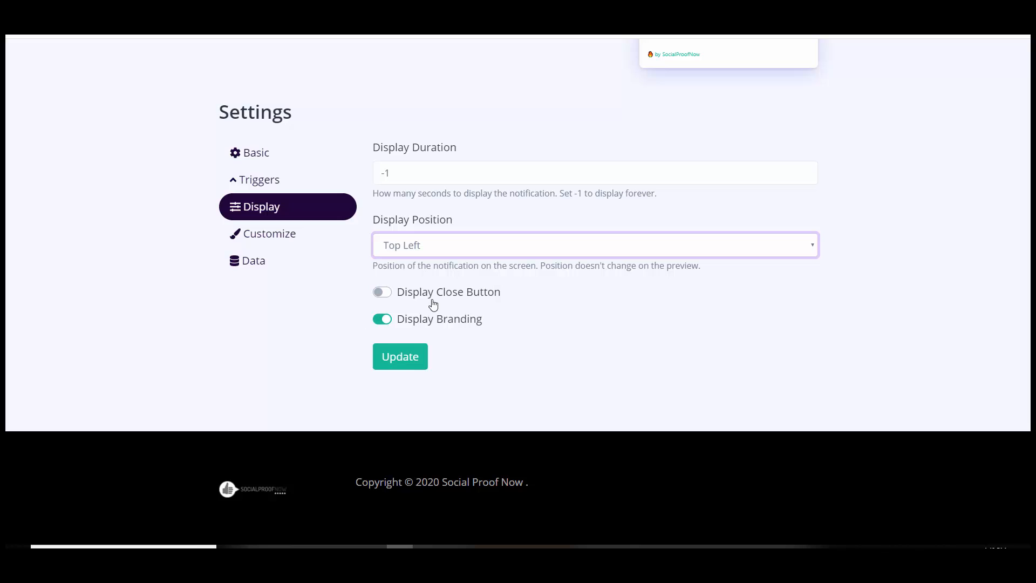
Try the Display Close Button option on the notification and switch it back off
{"action": "left_click", "coordinate": [386, 296]}
{"action": "left_click", "coordinate": [382, 294]}
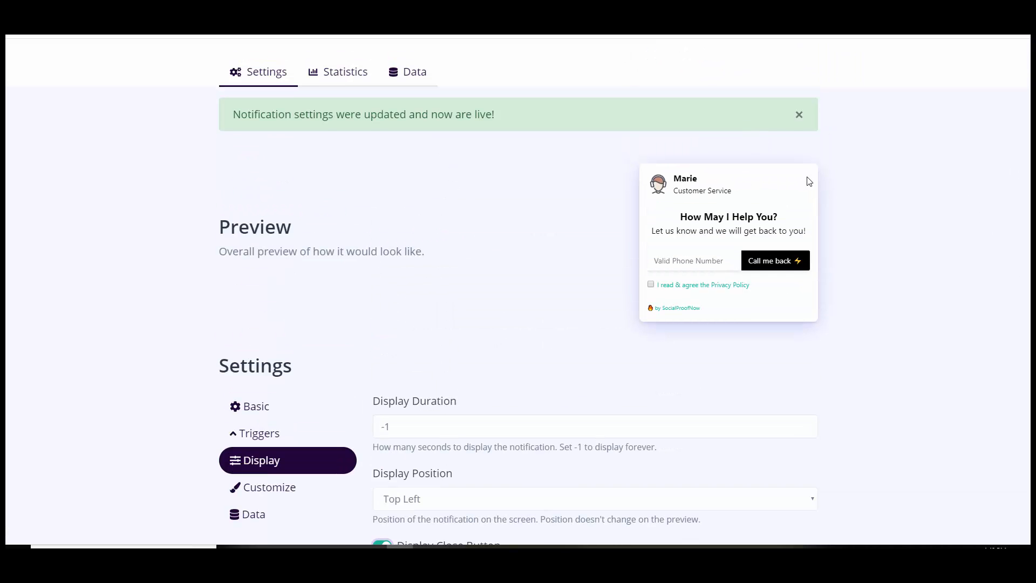
{"action": "scroll", "coordinate": [324, 308], "scroll_direction": "down", "scroll_amount": 5}
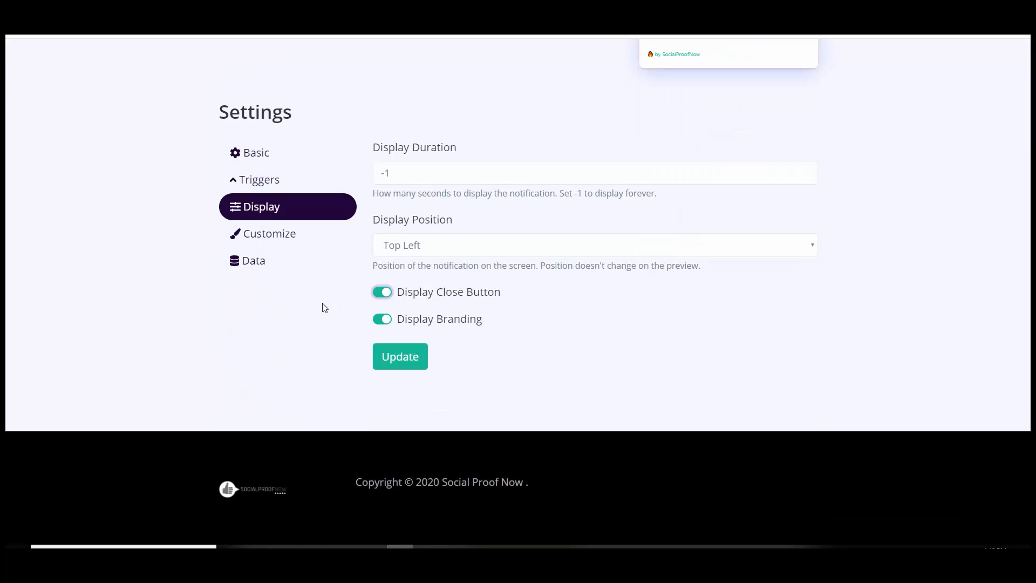
{"action": "left_click", "coordinate": [379, 297]}
{"action": "scroll", "coordinate": [731, 215], "scroll_direction": "up", "scroll_amount": 1}
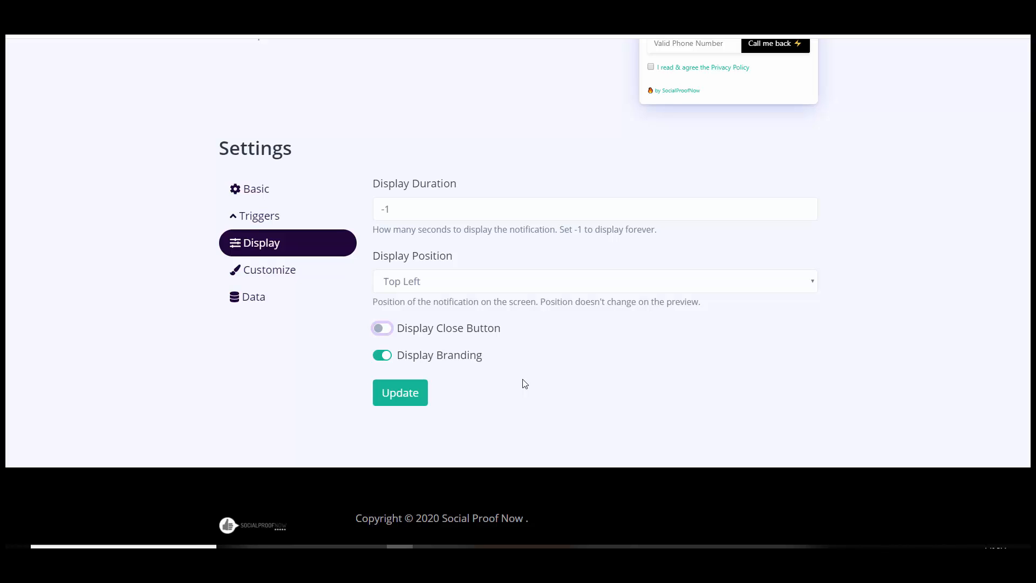
Turn off Display Branding and update the notification to save its display settings
{"action": "left_click", "coordinate": [381, 355]}
{"action": "left_click", "coordinate": [397, 400]}
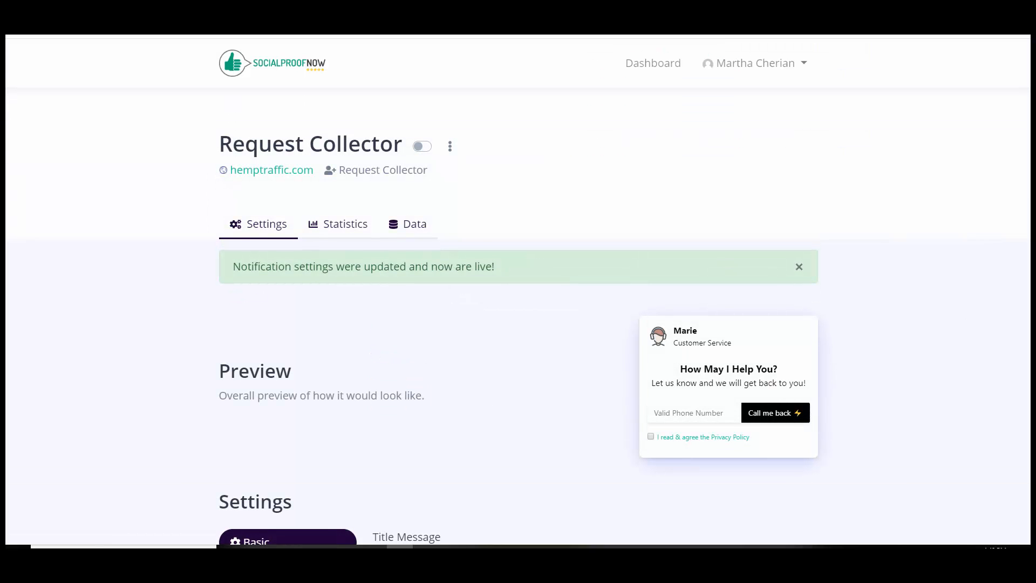
Open the Customize settings and look over the color options together with the notification preview
{"action": "scroll", "coordinate": [1028, 432], "scroll_direction": "down", "scroll_amount": 9}
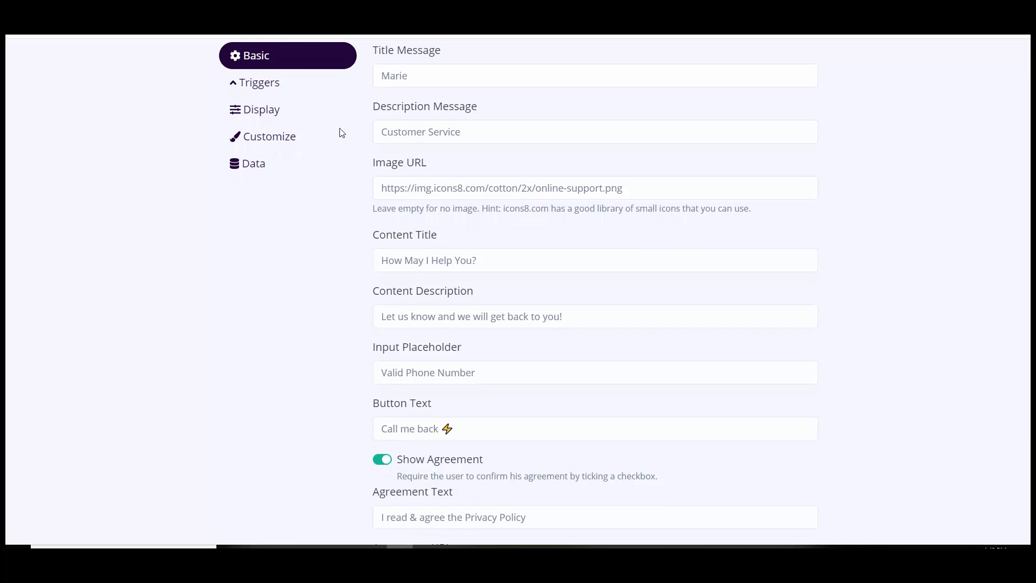
{"action": "left_click", "coordinate": [267, 141]}
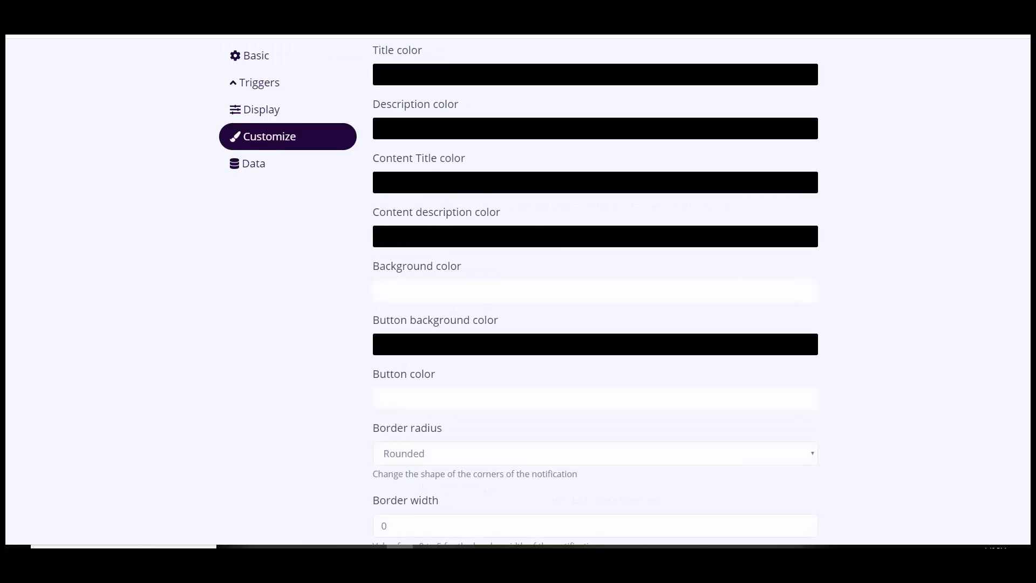
{"action": "scroll", "coordinate": [1018, 296], "scroll_direction": "down", "scroll_amount": 2}
{"action": "scroll", "coordinate": [1018, 271], "scroll_direction": "up", "scroll_amount": 3}
{"action": "scroll", "coordinate": [1007, 266], "scroll_direction": "up", "scroll_amount": 2}
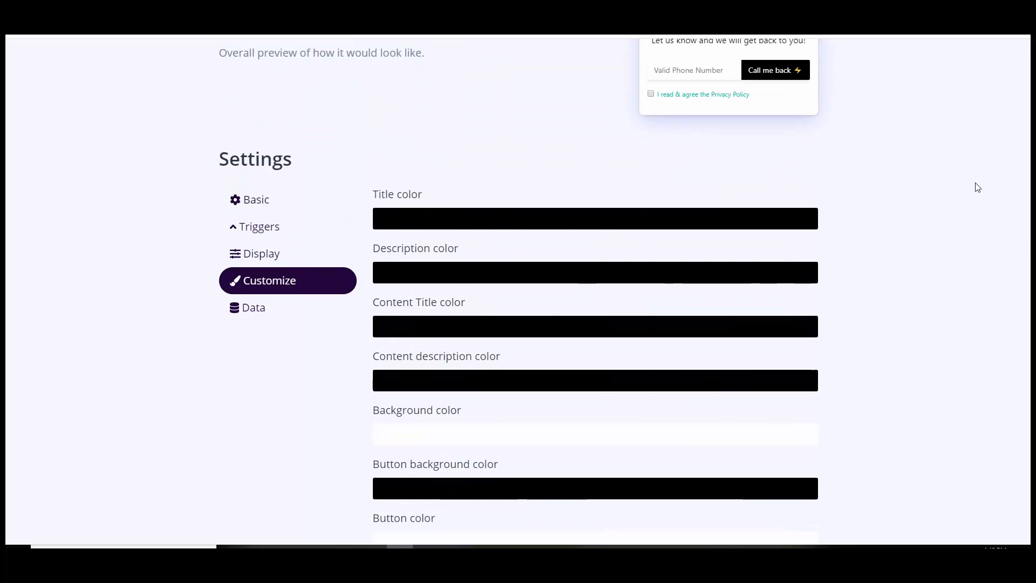
{"action": "scroll", "coordinate": [1020, 234], "scroll_direction": "up", "scroll_amount": 3}
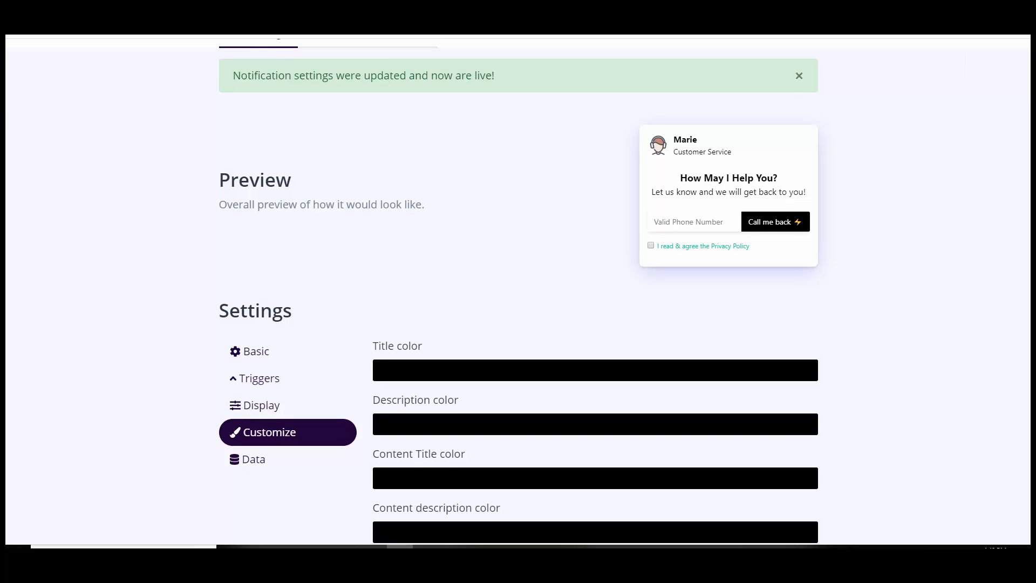
{"action": "scroll", "coordinate": [472, 207], "scroll_direction": "down", "scroll_amount": 2}
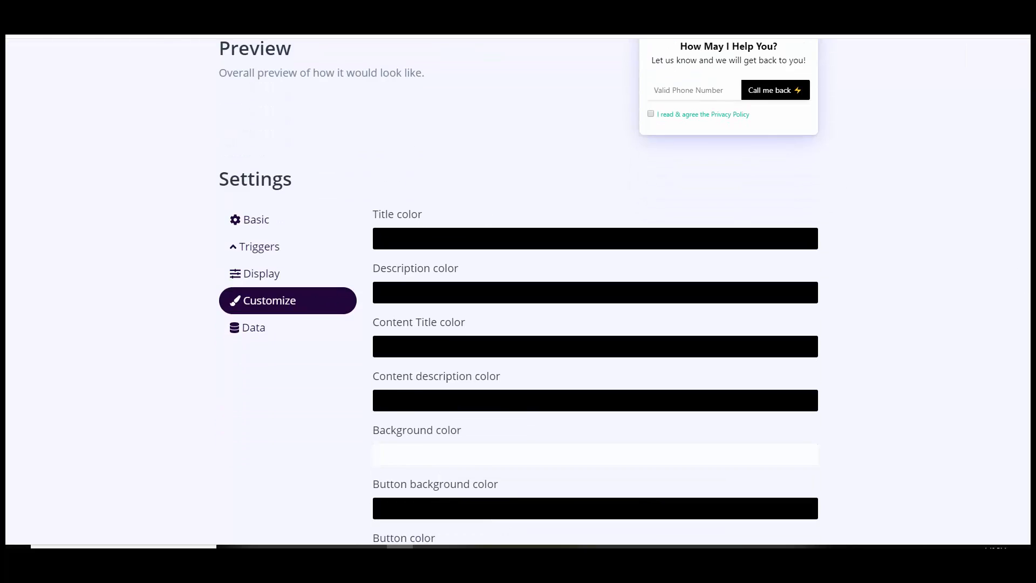
{"action": "scroll", "coordinate": [678, 168], "scroll_direction": "up", "scroll_amount": 2}
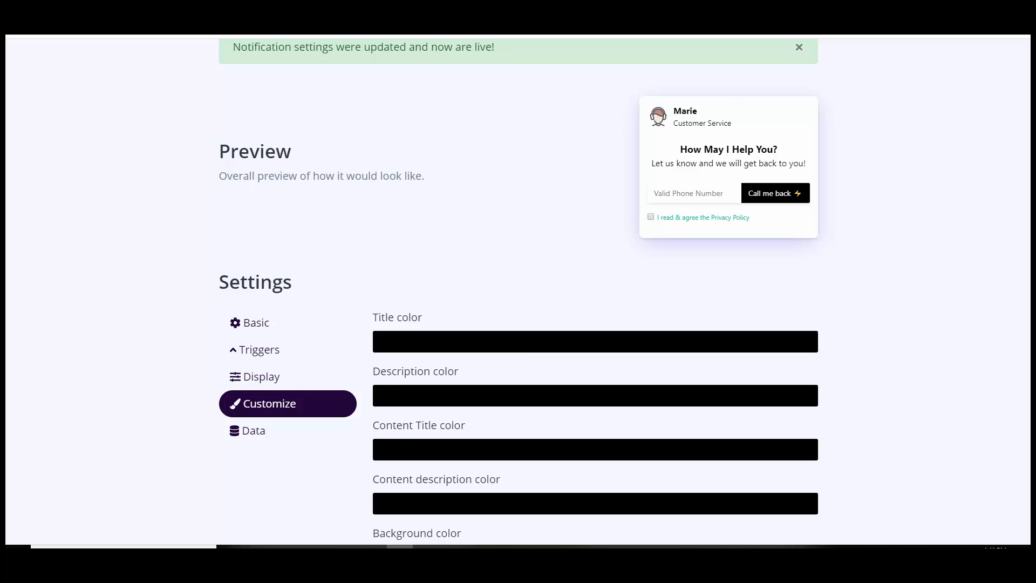
{"action": "scroll", "coordinate": [782, 193], "scroll_direction": "up", "scroll_amount": 1}
{"action": "scroll", "coordinate": [782, 193], "scroll_direction": "down", "scroll_amount": 3}
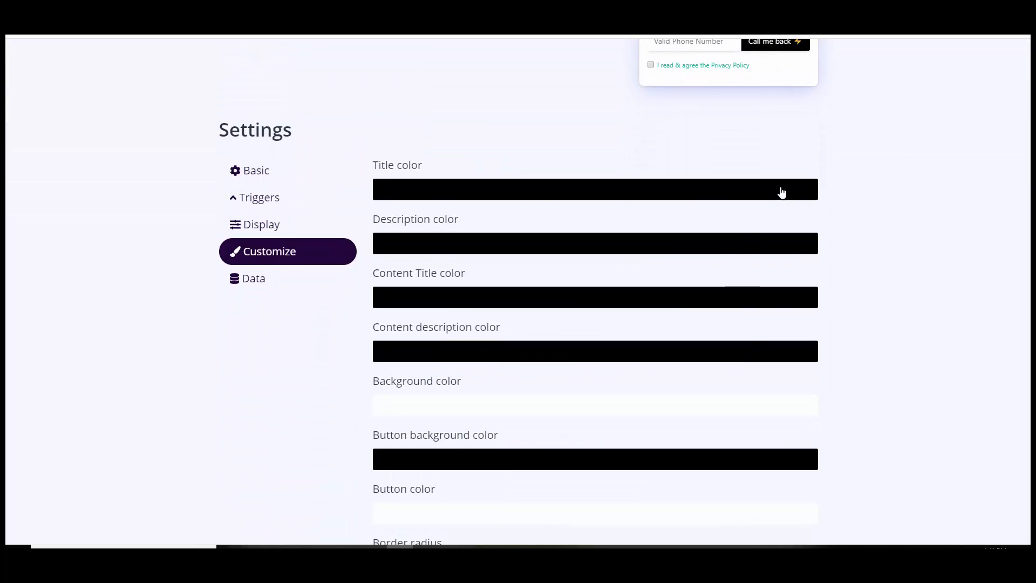
Set the title color to dark red #A90F0F and the description color to dark blue, saving each color
{"action": "left_click", "coordinate": [782, 192]}
{"action": "left_click", "coordinate": [704, 242]}
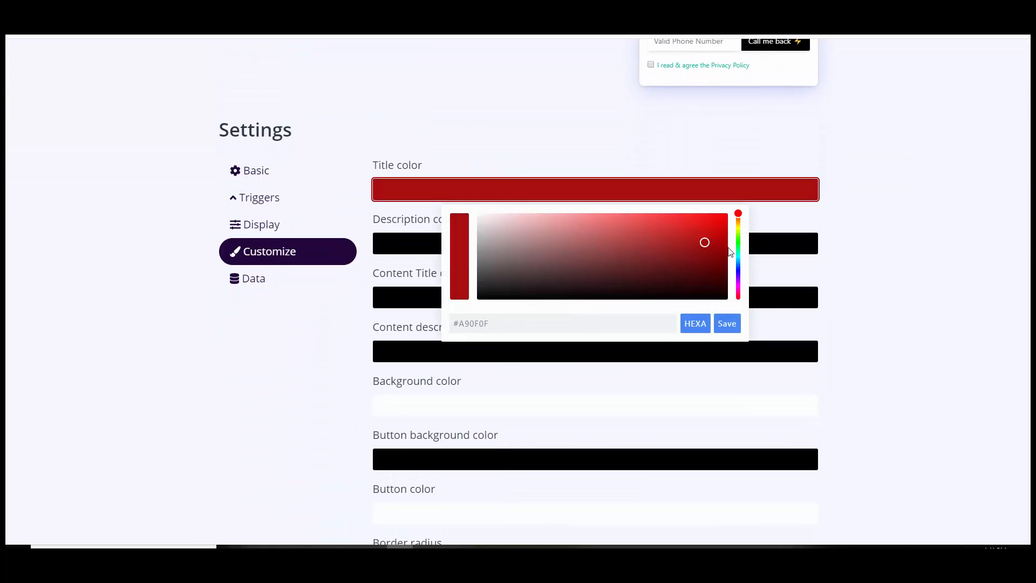
{"action": "left_click", "coordinate": [728, 323]}
{"action": "left_click", "coordinate": [804, 247]}
{"action": "left_click", "coordinate": [737, 319]}
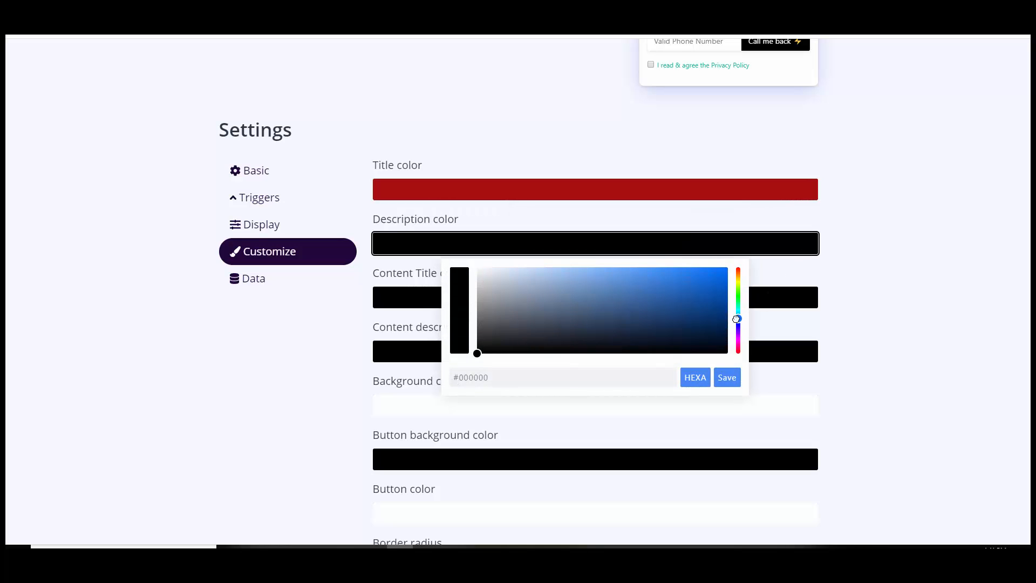
{"action": "left_click", "coordinate": [697, 323]}
{"action": "left_click", "coordinate": [727, 377]}
Set the content title color to green and the content description color to purple, saving each color
{"action": "left_click", "coordinate": [793, 302]}
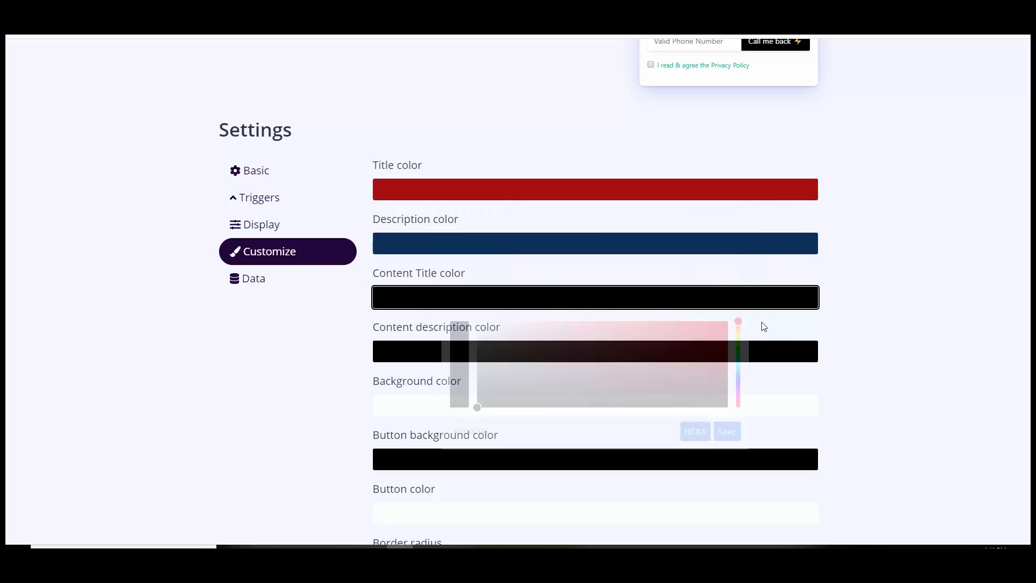
{"action": "left_click", "coordinate": [737, 358]}
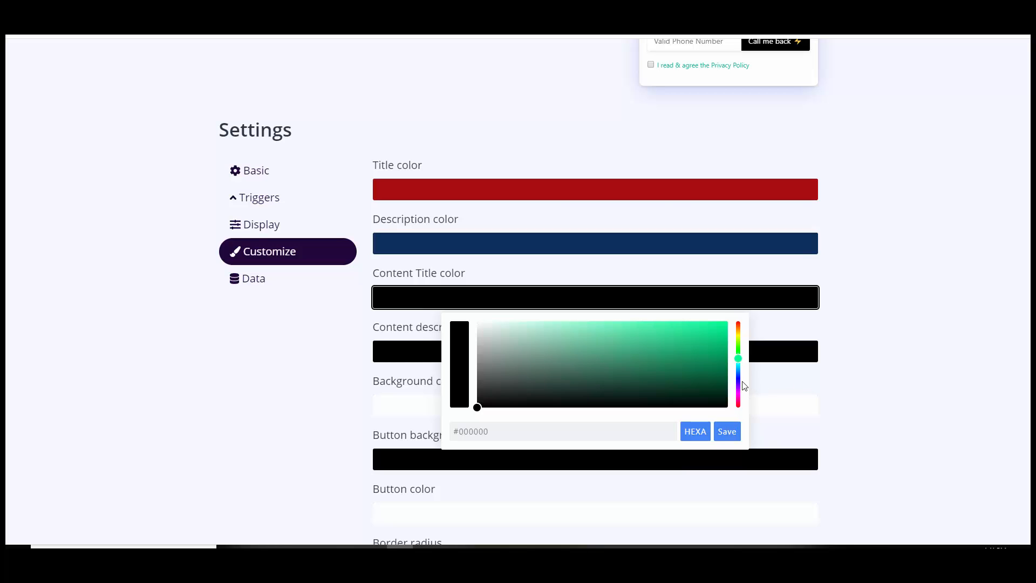
{"action": "left_click", "coordinate": [705, 358]}
{"action": "left_click", "coordinate": [727, 431]}
{"action": "left_click", "coordinate": [747, 356]}
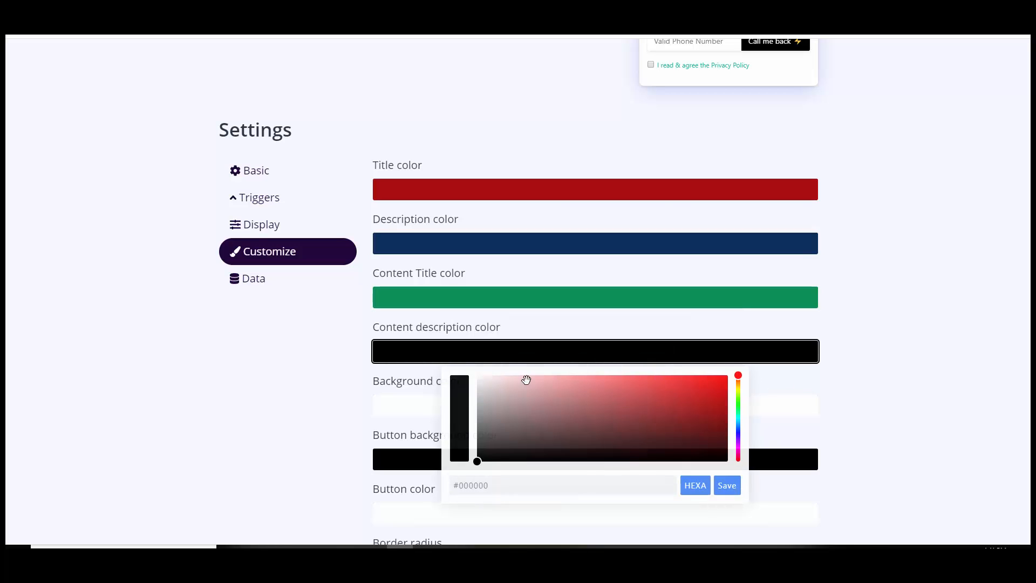
{"action": "left_click", "coordinate": [738, 451]}
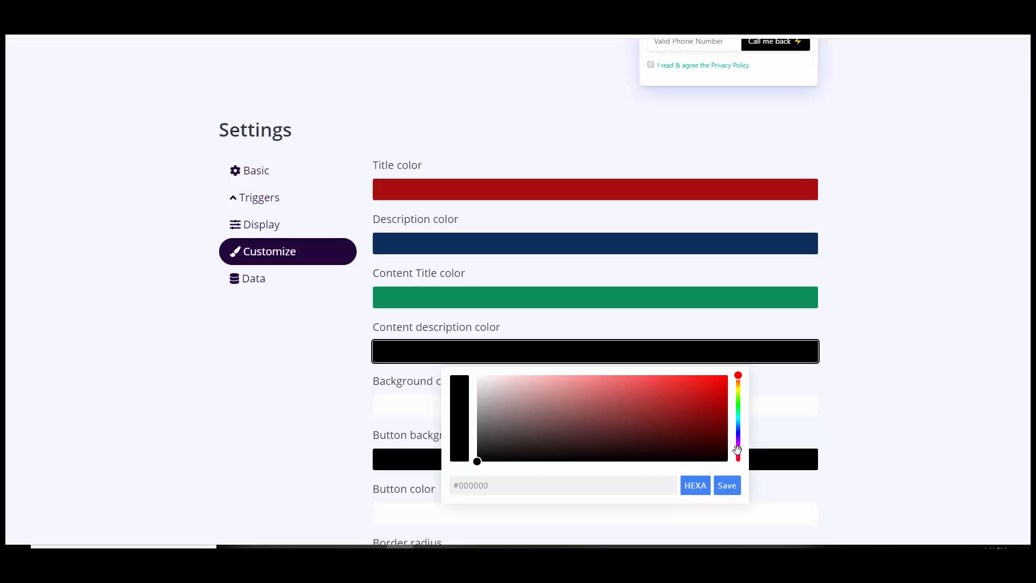
{"action": "left_click", "coordinate": [691, 414]}
{"action": "left_click", "coordinate": [726, 485]}
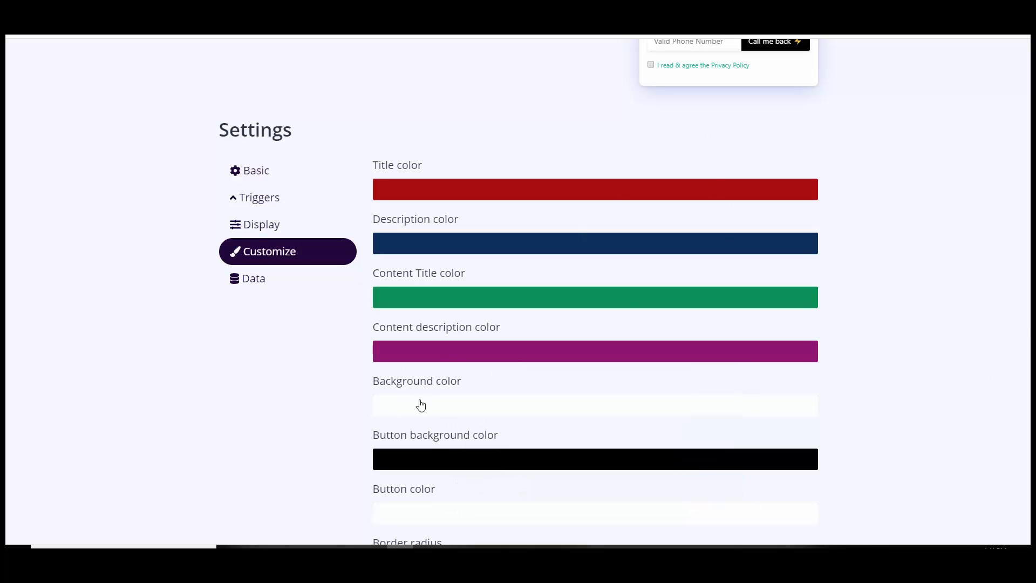
Set the notification's background color to dark red #91060D
{"action": "left_click", "coordinate": [437, 410]}
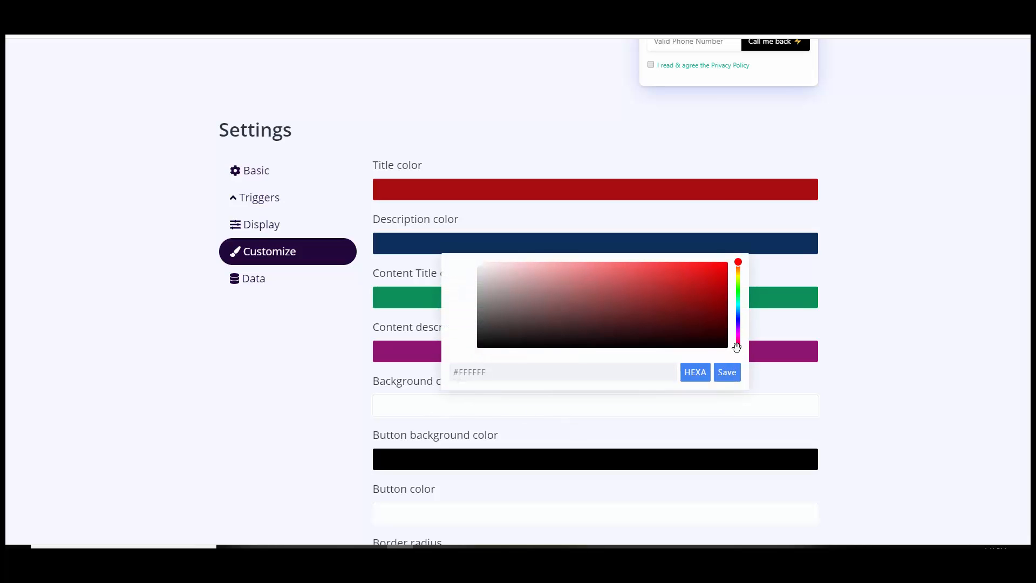
{"action": "left_click", "coordinate": [738, 347]}
{"action": "left_click", "coordinate": [717, 299]}
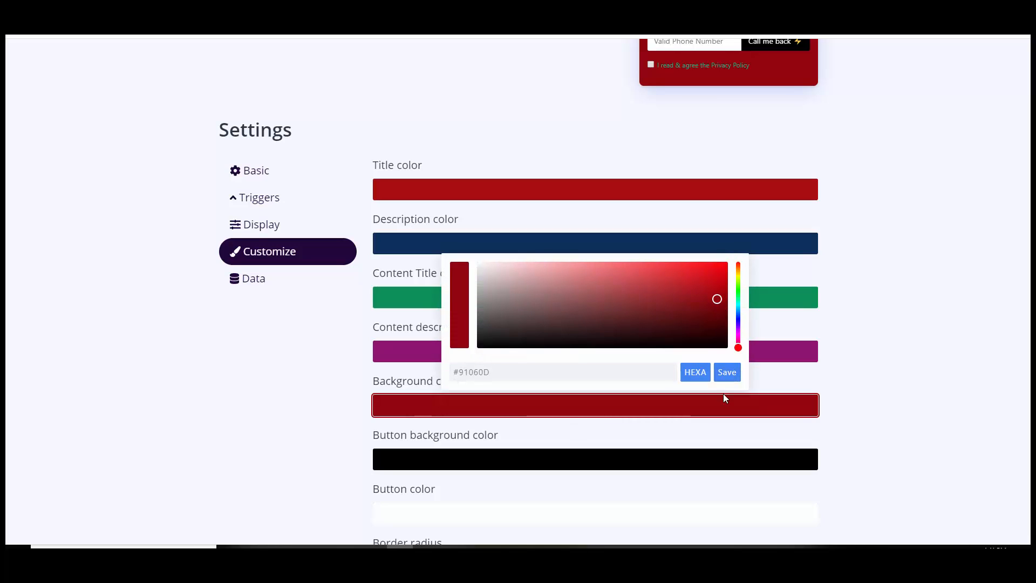
{"action": "left_click", "coordinate": [724, 381]}
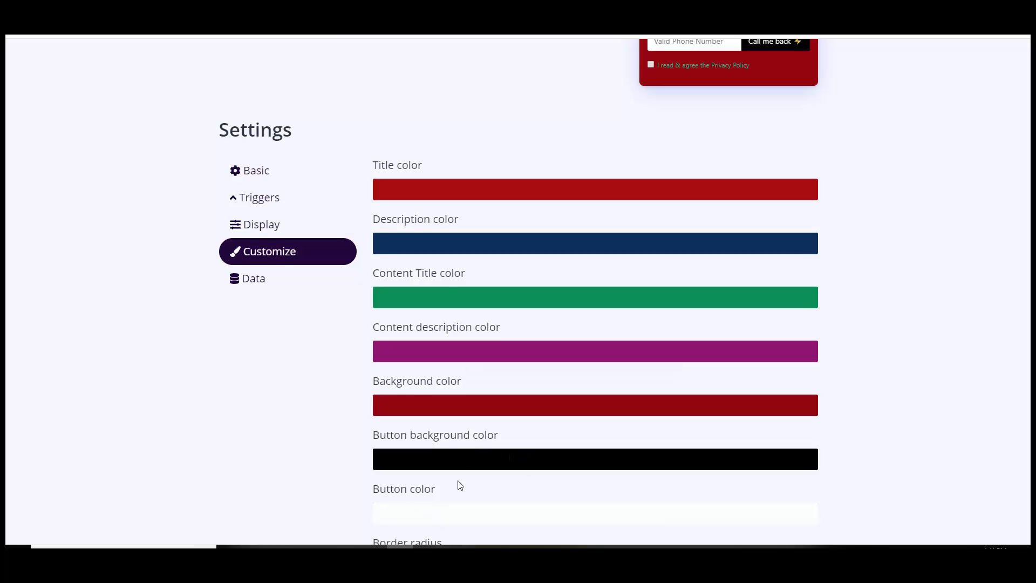
Set the button color to a dark olive yellow and save the color
{"action": "scroll", "coordinate": [461, 486], "scroll_direction": "down", "scroll_amount": 1}
{"action": "left_click", "coordinate": [423, 444]}
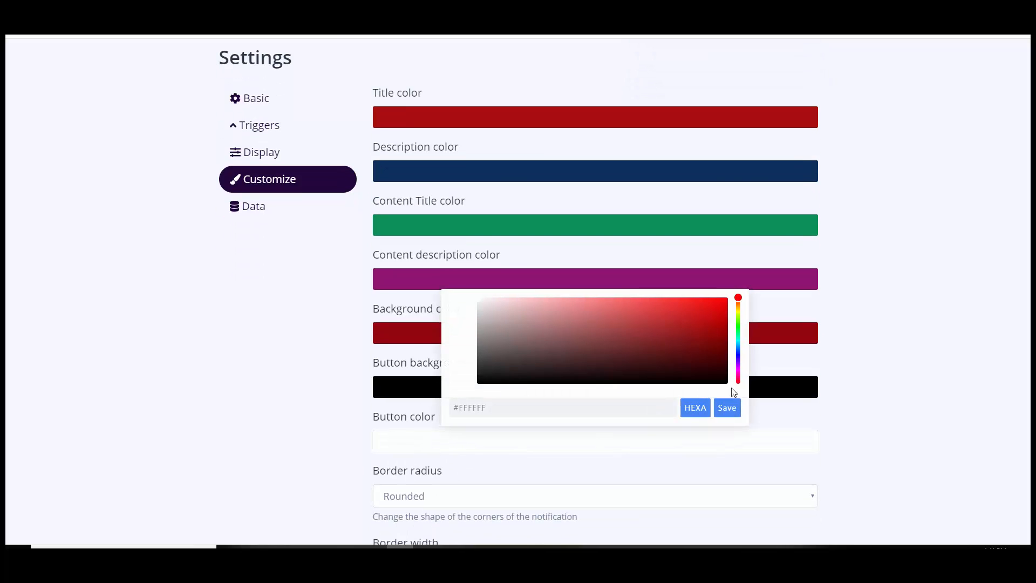
{"action": "left_click", "coordinate": [738, 317]}
{"action": "left_click", "coordinate": [738, 314]}
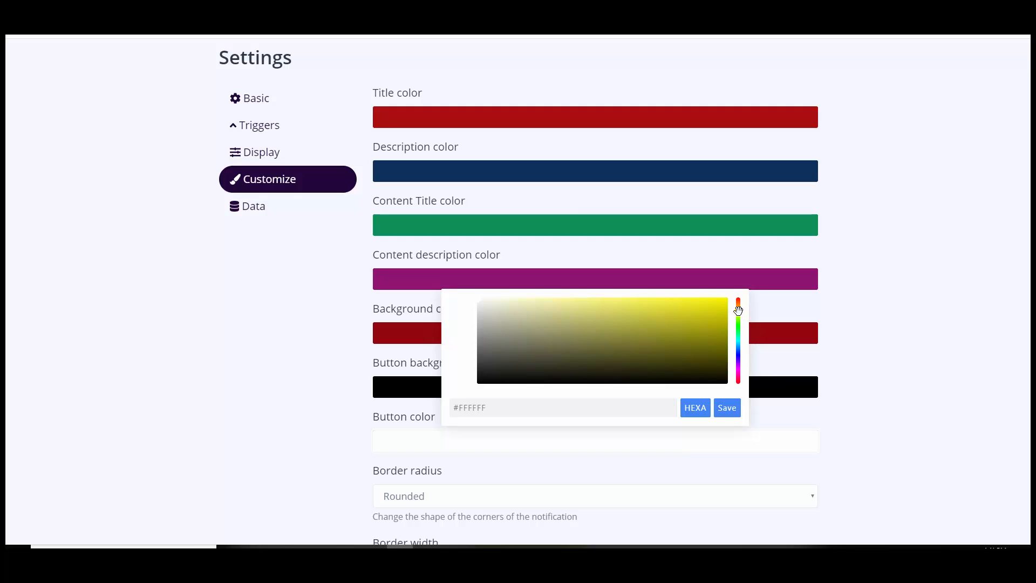
{"action": "left_click", "coordinate": [710, 333]}
{"action": "left_click", "coordinate": [727, 407]}
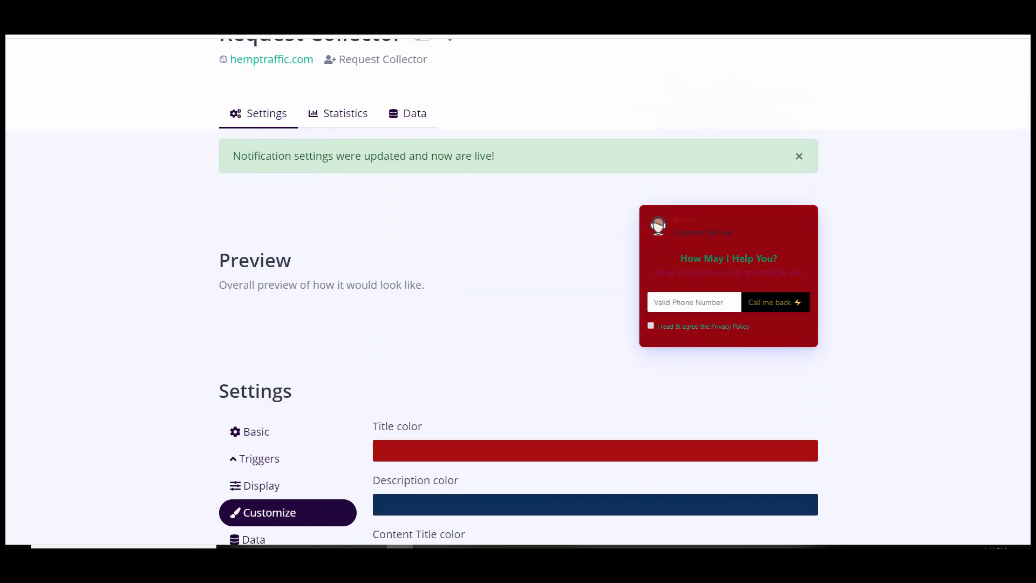
Set the notification's border radius to Straight and check the result in the preview
{"action": "scroll", "coordinate": [1027, 400], "scroll_direction": "down", "scroll_amount": 8}
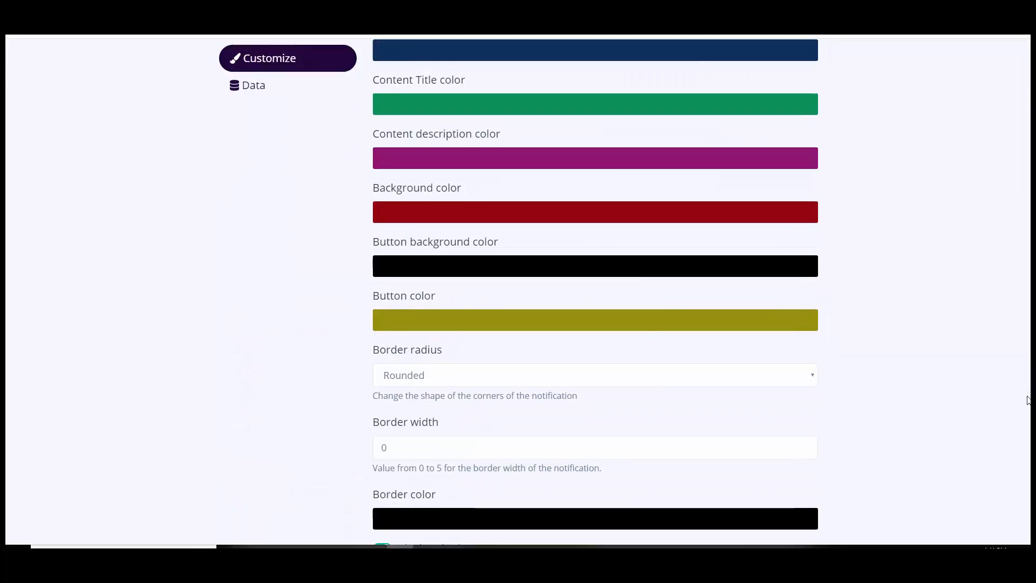
{"action": "scroll", "coordinate": [1028, 400], "scroll_direction": "down", "scroll_amount": 3}
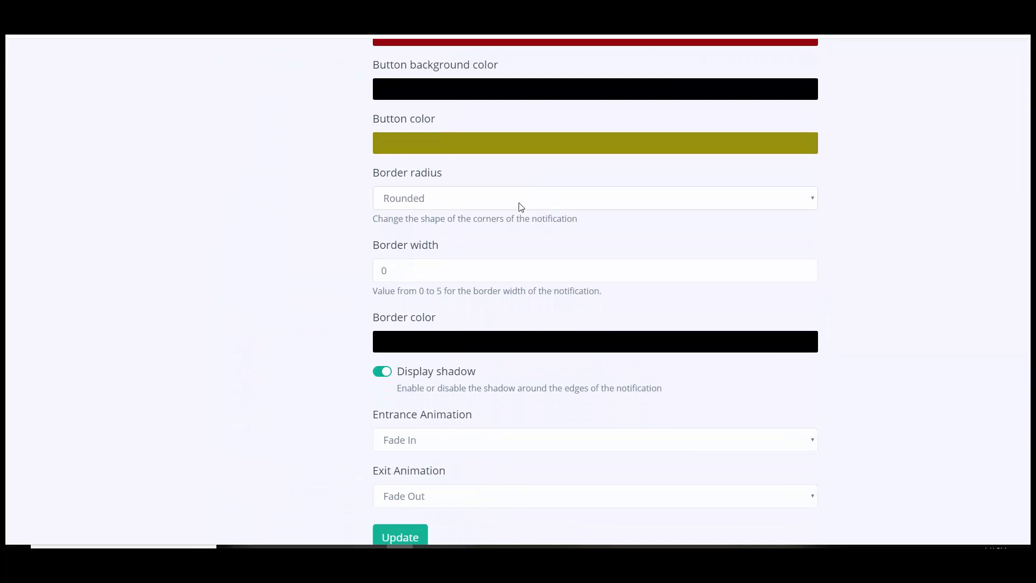
{"action": "scroll", "coordinate": [518, 291], "scroll_direction": "up", "scroll_amount": 10}
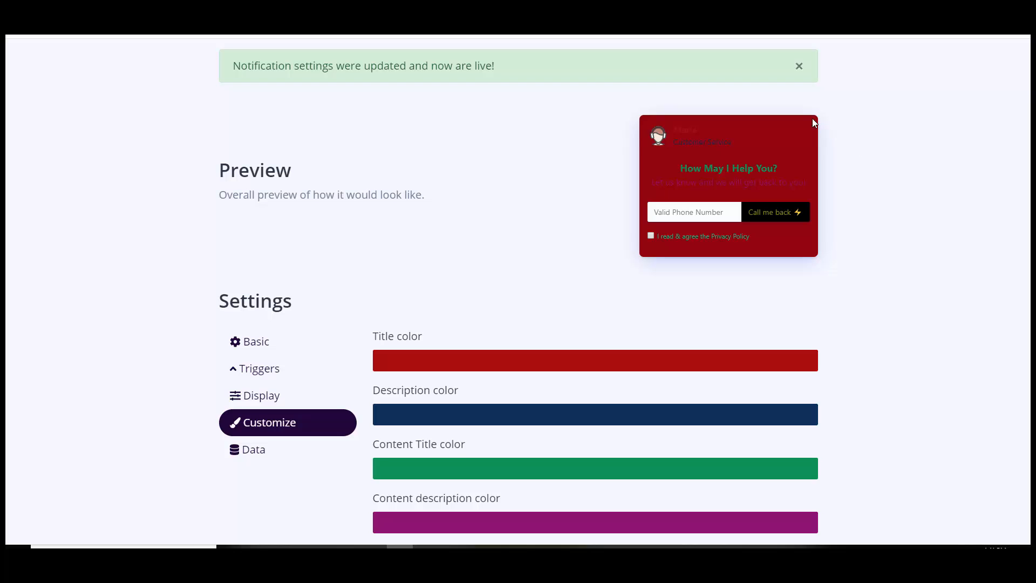
{"action": "scroll", "coordinate": [1028, 361], "scroll_direction": "down", "scroll_amount": 9}
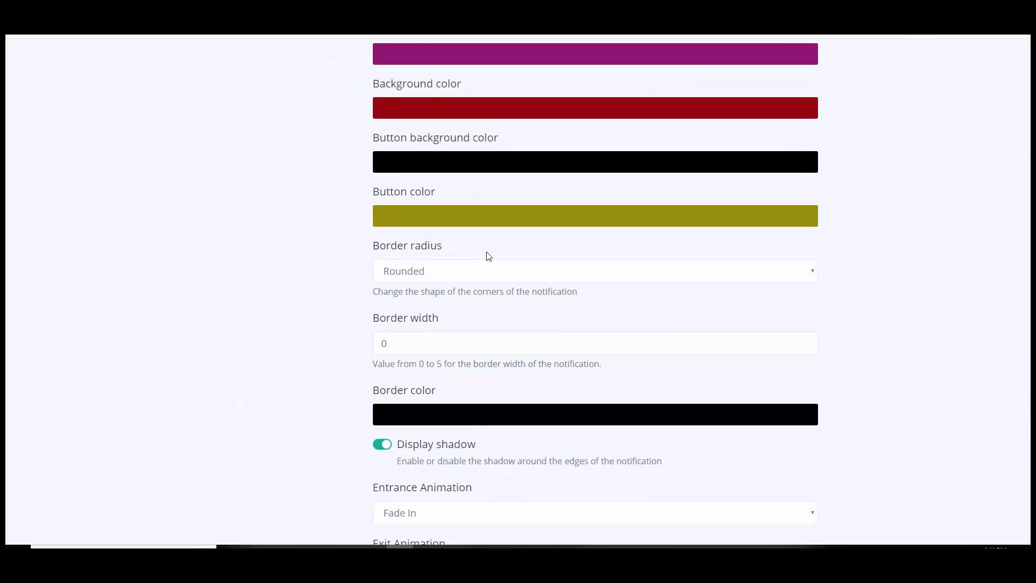
{"action": "left_click", "coordinate": [426, 275]}
{"action": "left_click", "coordinate": [422, 287]}
{"action": "key", "text": "Down"}
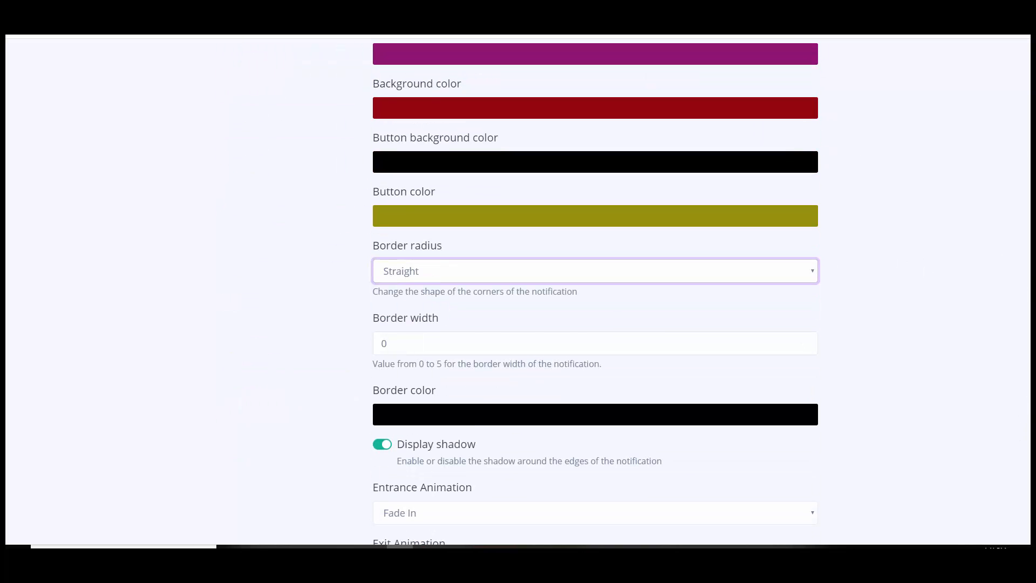
{"action": "scroll", "coordinate": [1029, 307], "scroll_direction": "up", "scroll_amount": 7}
{"action": "scroll", "coordinate": [1028, 307], "scroll_direction": "down", "scroll_amount": 9}
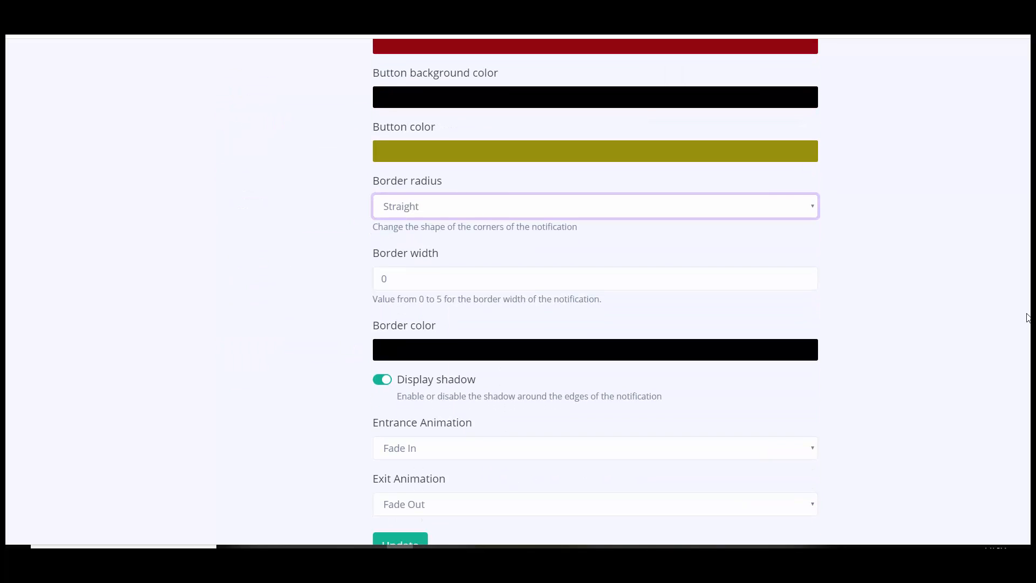
{"action": "scroll", "coordinate": [1027, 317], "scroll_direction": "up", "scroll_amount": 9}
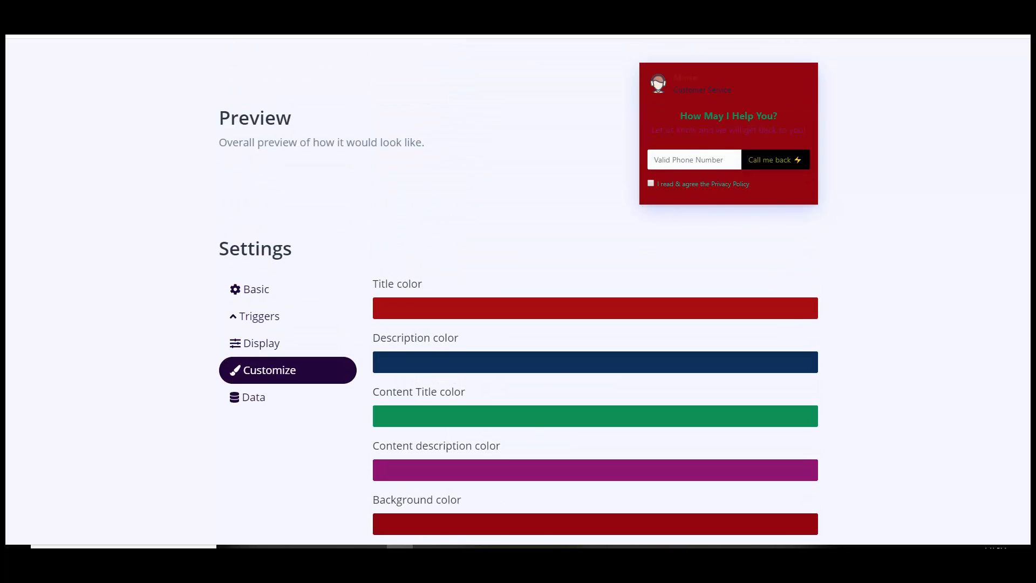
Turn off the shadow around the notification's edges and check the preview
{"action": "scroll", "coordinate": [1023, 439], "scroll_direction": "down", "scroll_amount": 10}
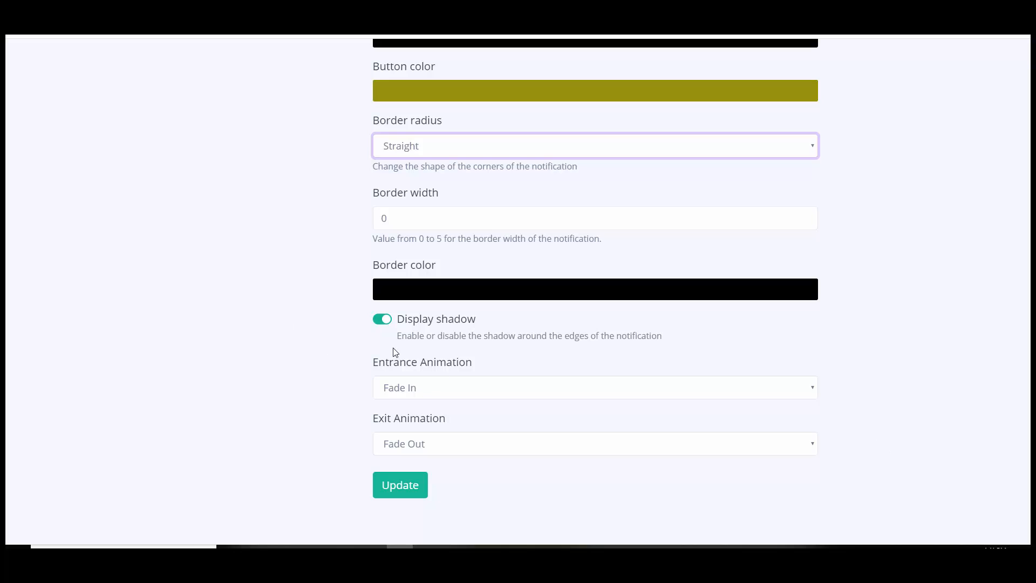
{"action": "left_click", "coordinate": [382, 320]}
{"action": "scroll", "coordinate": [1028, 348], "scroll_direction": "up", "scroll_amount": 10}
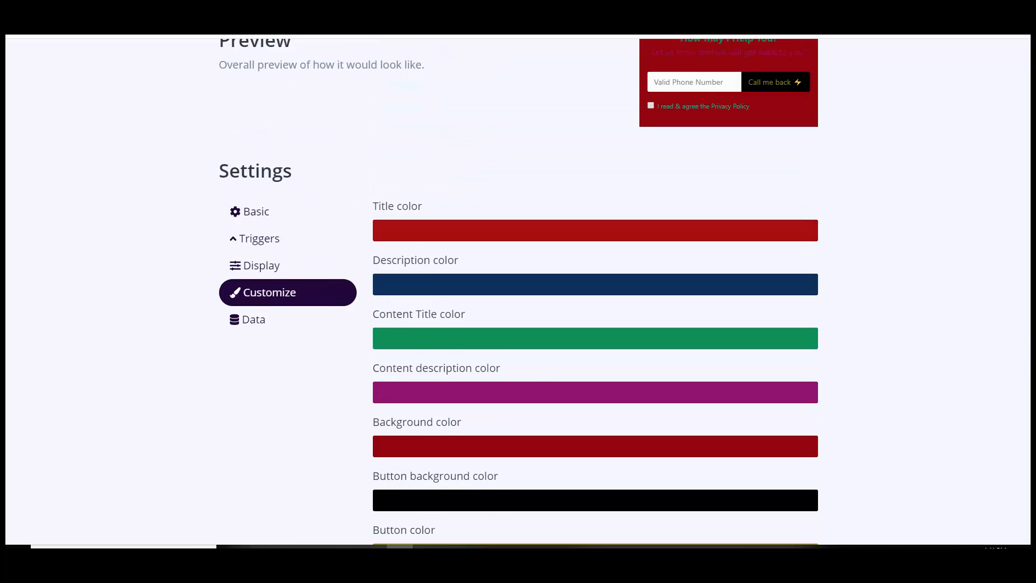
Set the notification's border width to 5 and save its border color as black #000000
{"action": "scroll", "coordinate": [1028, 348], "scroll_direction": "down", "scroll_amount": 10}
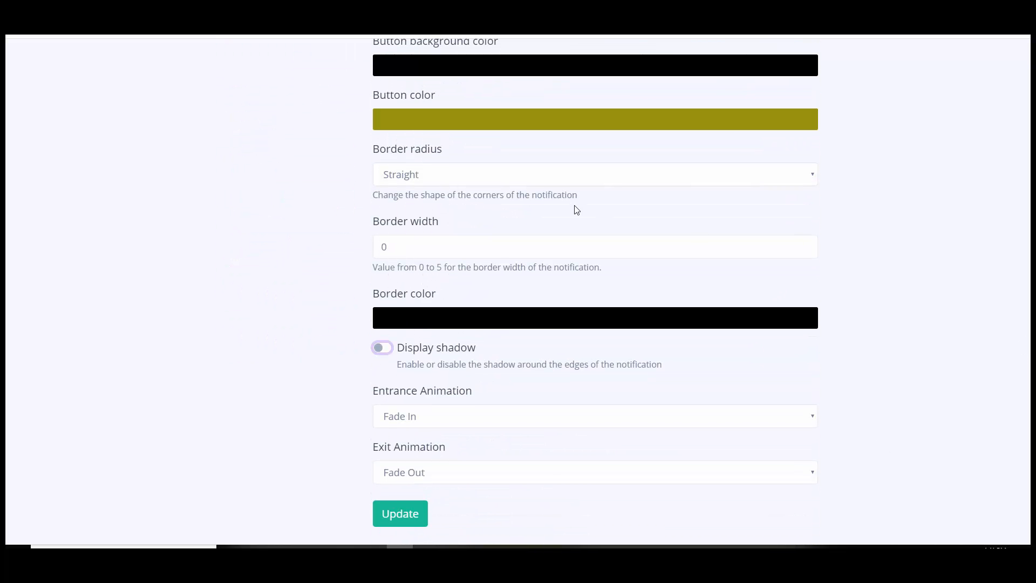
{"action": "left_click", "coordinate": [398, 247]}
{"action": "left_click_drag", "start_coordinate": [398, 247], "coordinate": [273, 235]}
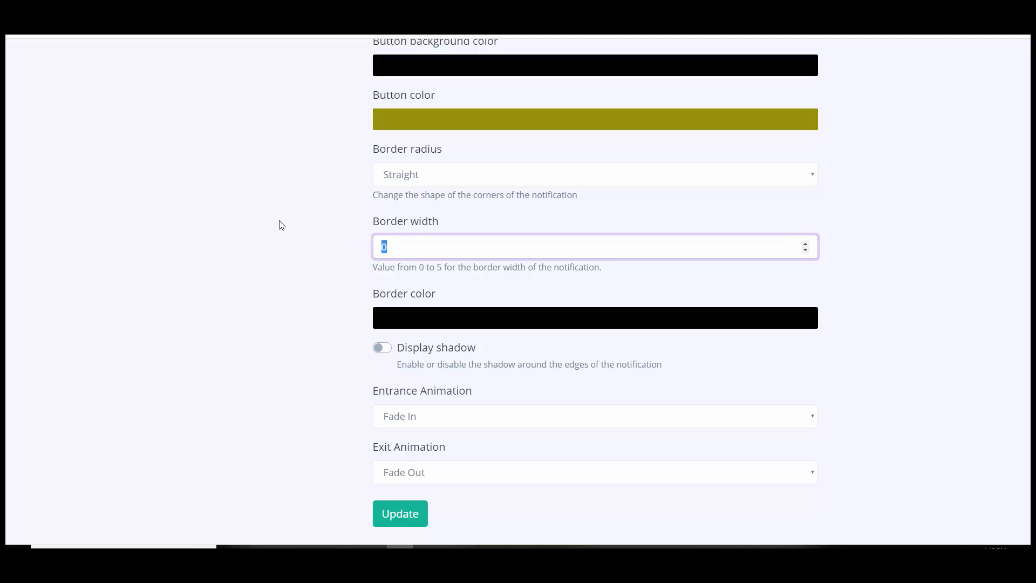
{"action": "type", "text": "5"}
{"action": "left_click", "coordinate": [489, 321]}
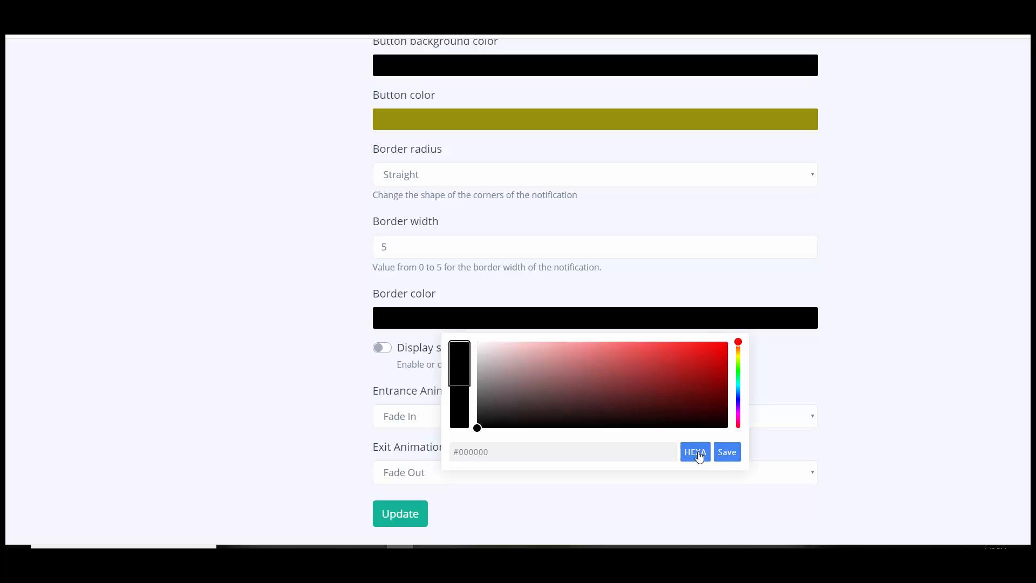
{"action": "left_click", "coordinate": [727, 452]}
{"action": "scroll", "coordinate": [853, 370], "scroll_direction": "up", "scroll_amount": 4}
{"action": "scroll", "coordinate": [518, 292], "scroll_direction": "up", "scroll_amount": 6}
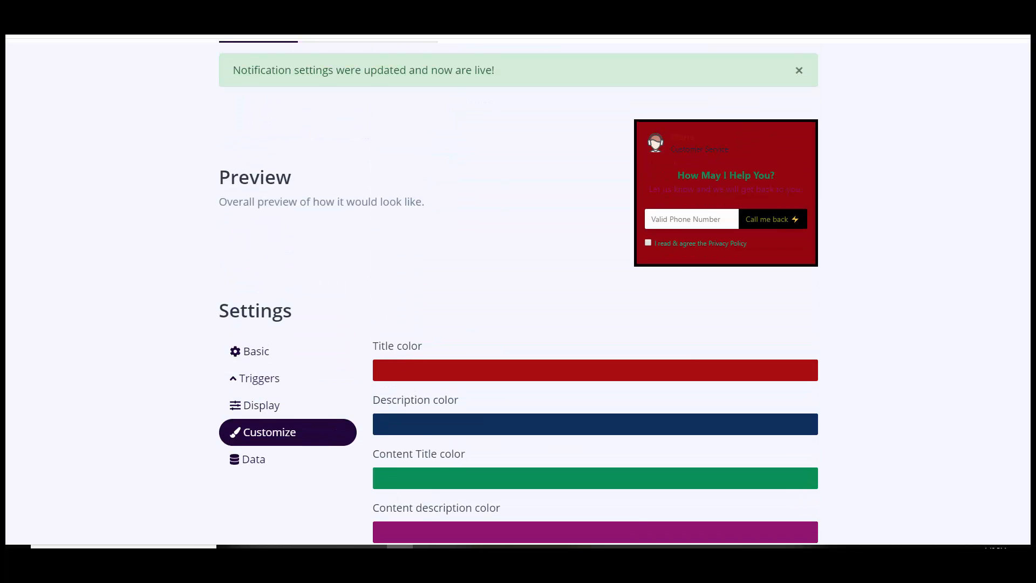
Set the entrance animation to Zoom In and the exit animation to Zoom Out, and update the notification
{"action": "scroll", "coordinate": [518, 291], "scroll_direction": "down", "scroll_amount": 12}
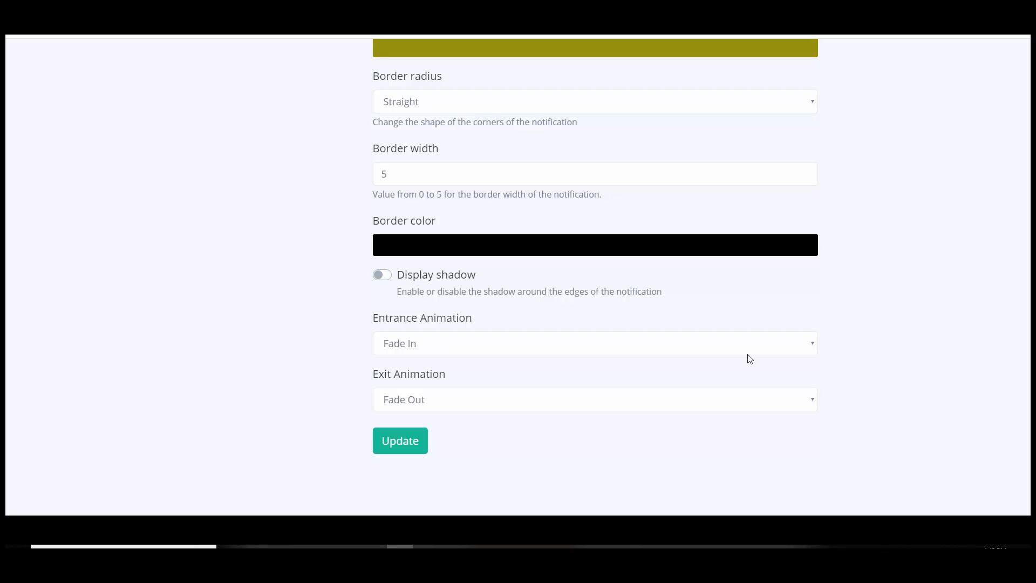
{"action": "left_click", "coordinate": [432, 344]}
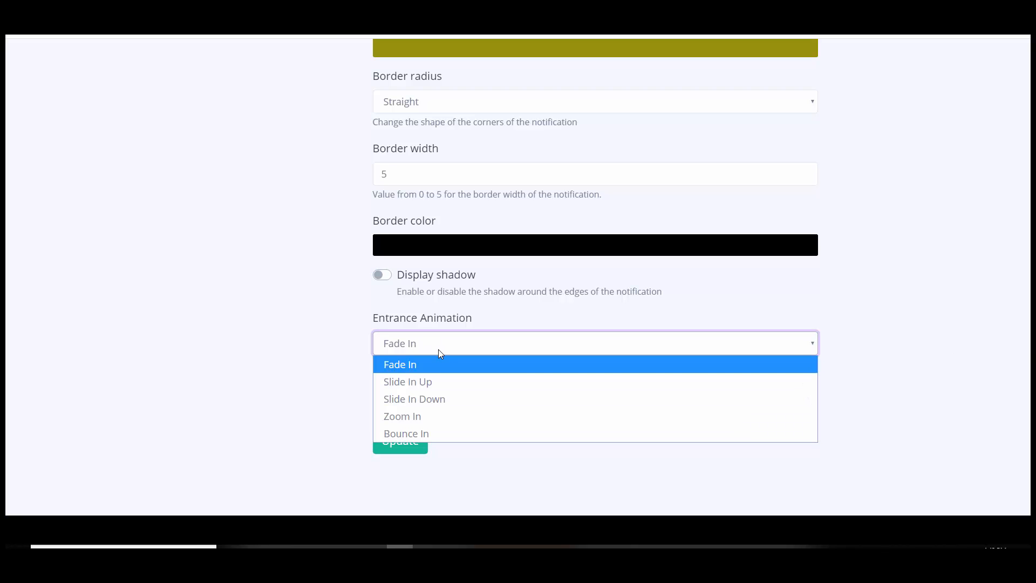
{"action": "left_click", "coordinate": [407, 416]}
{"action": "left_click", "coordinate": [426, 402]}
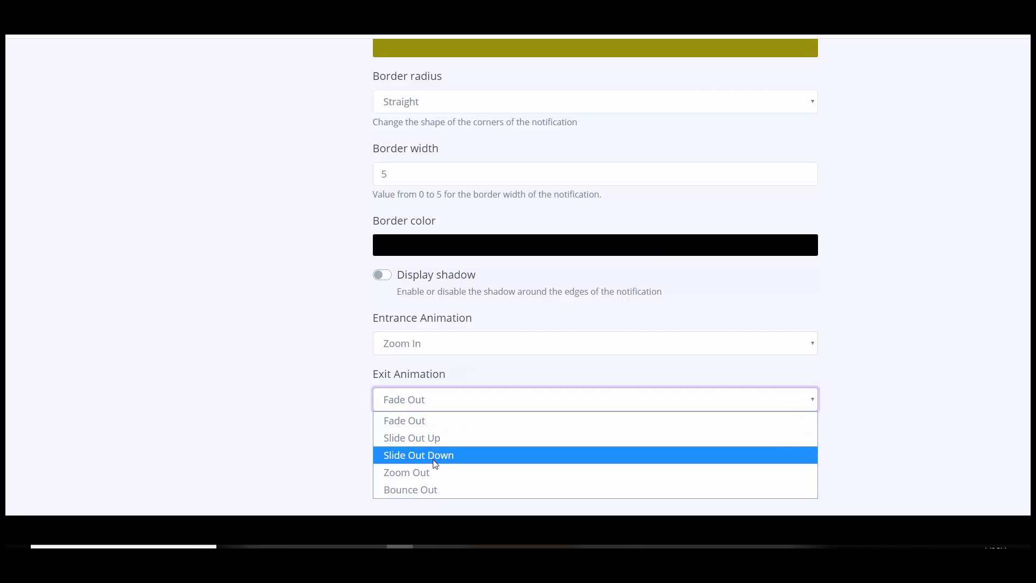
{"action": "left_click", "coordinate": [442, 470]}
{"action": "left_click", "coordinate": [400, 440]}
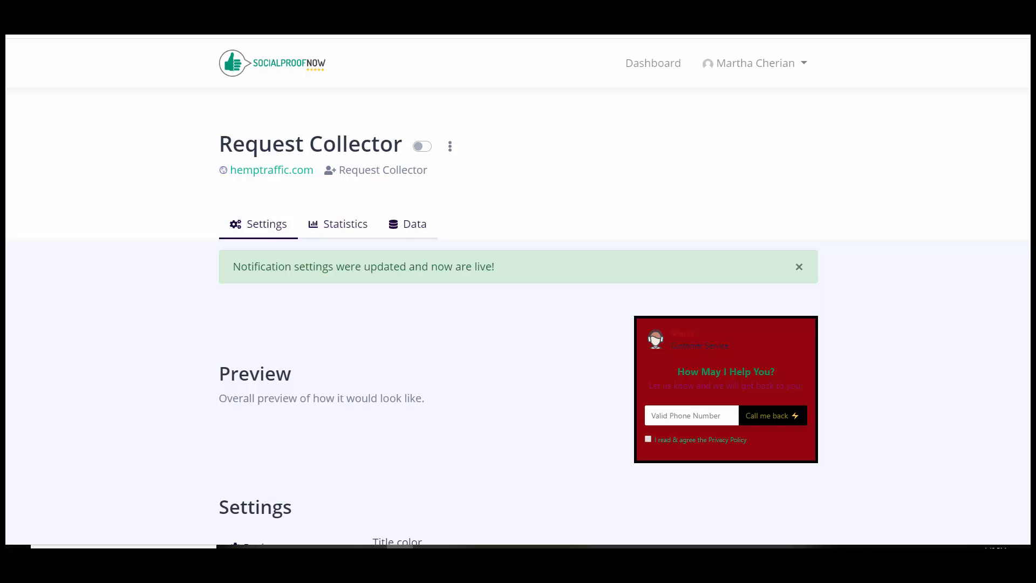
{"action": "scroll", "coordinate": [518, 291], "scroll_direction": "down", "scroll_amount": 1}
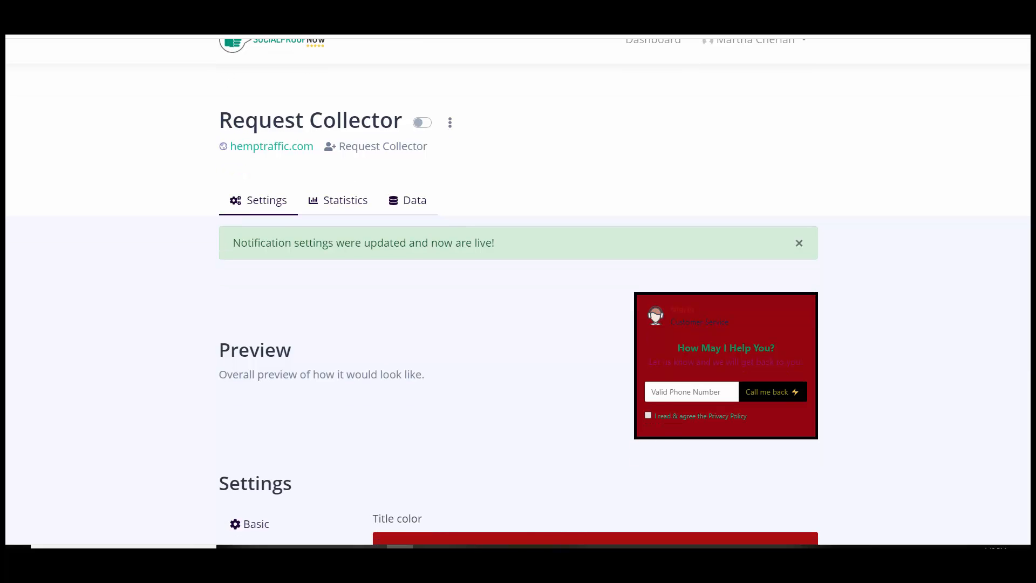
{"action": "scroll", "coordinate": [518, 291], "scroll_direction": "down", "scroll_amount": 12}
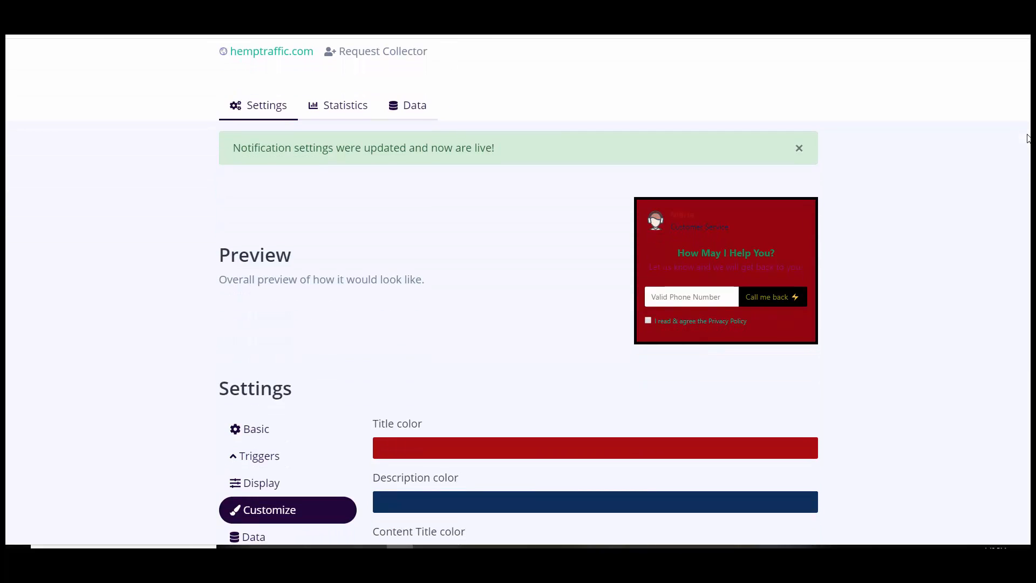
{"action": "scroll", "coordinate": [469, 335], "scroll_direction": "down", "scroll_amount": 5}
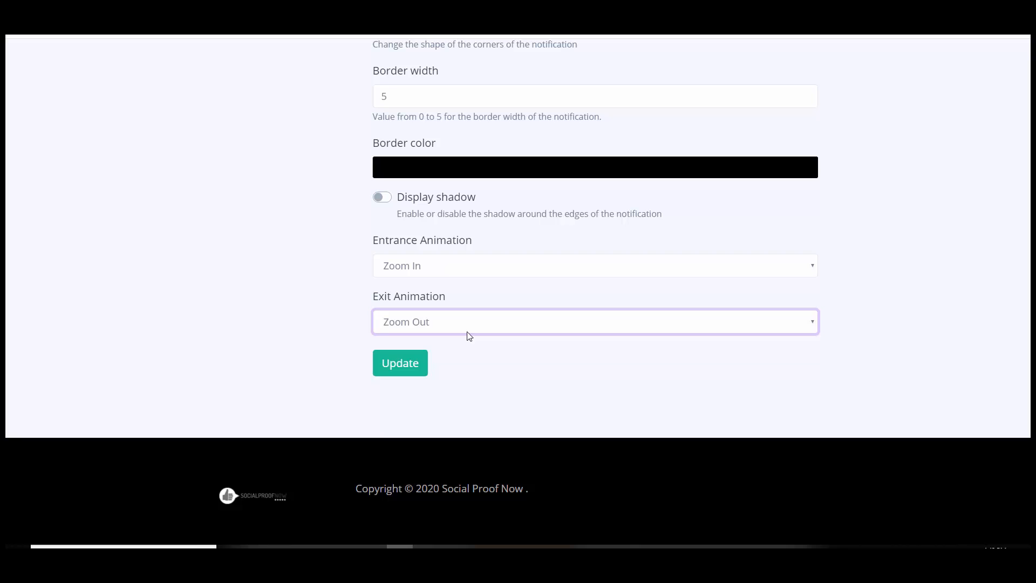
{"action": "left_click", "coordinate": [392, 363]}
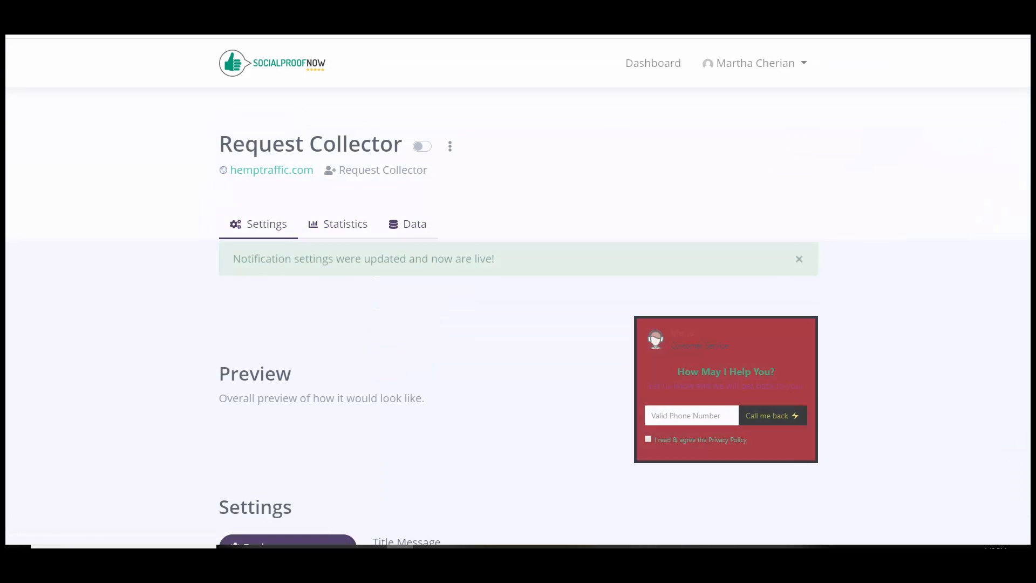
Enable sending caught data to external sources with the webhook and email left empty, and update the notification
{"action": "scroll", "coordinate": [261, 250], "scroll_direction": "down", "scroll_amount": 7}
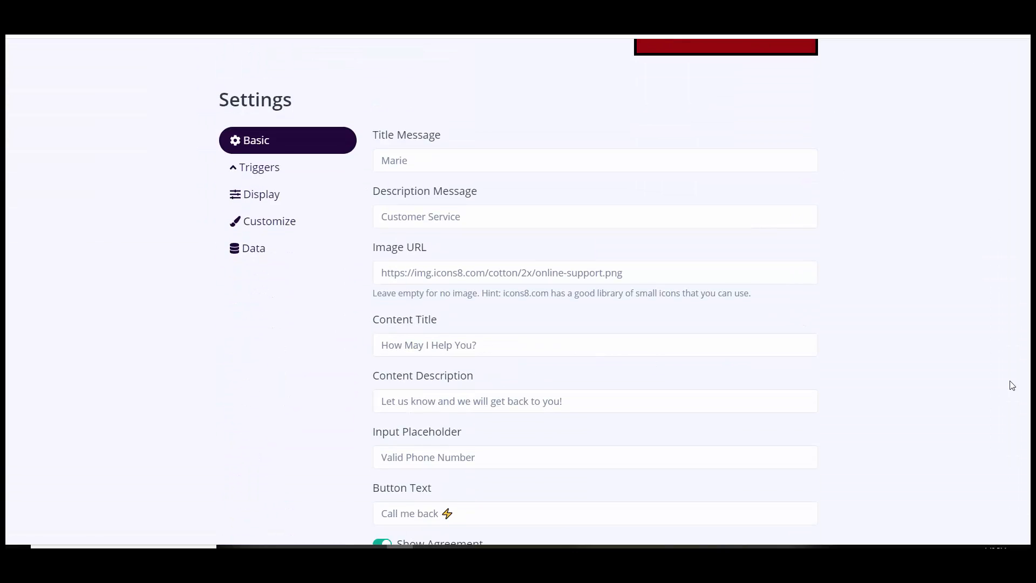
{"action": "left_click", "coordinate": [261, 251]}
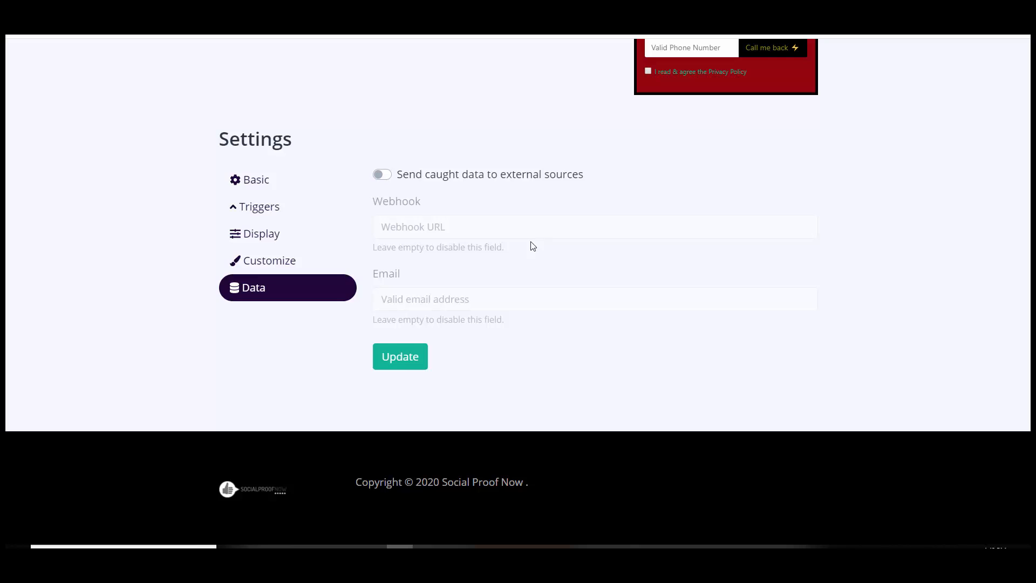
{"action": "left_click", "coordinate": [391, 183]}
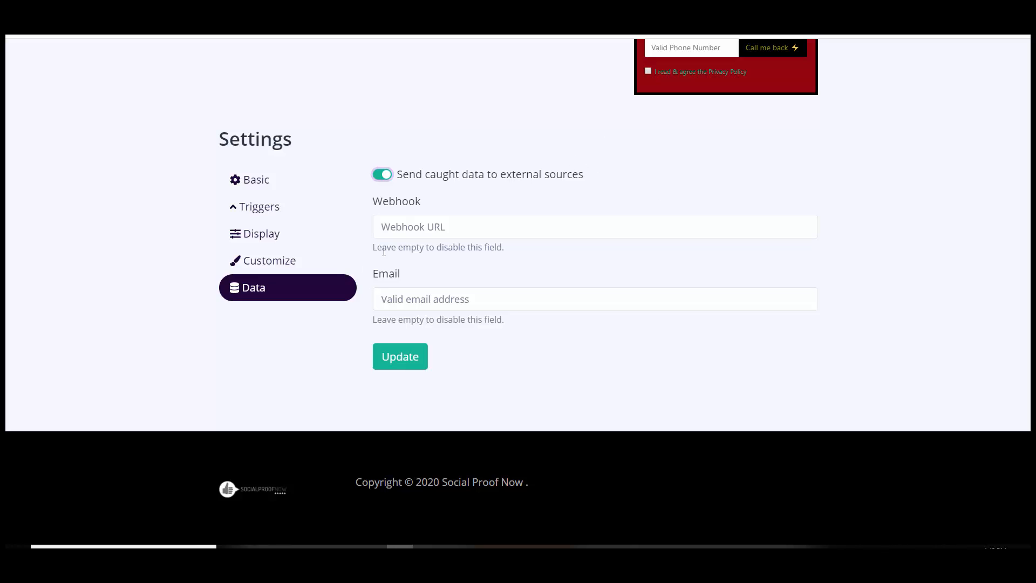
{"action": "left_click", "coordinate": [486, 225]}
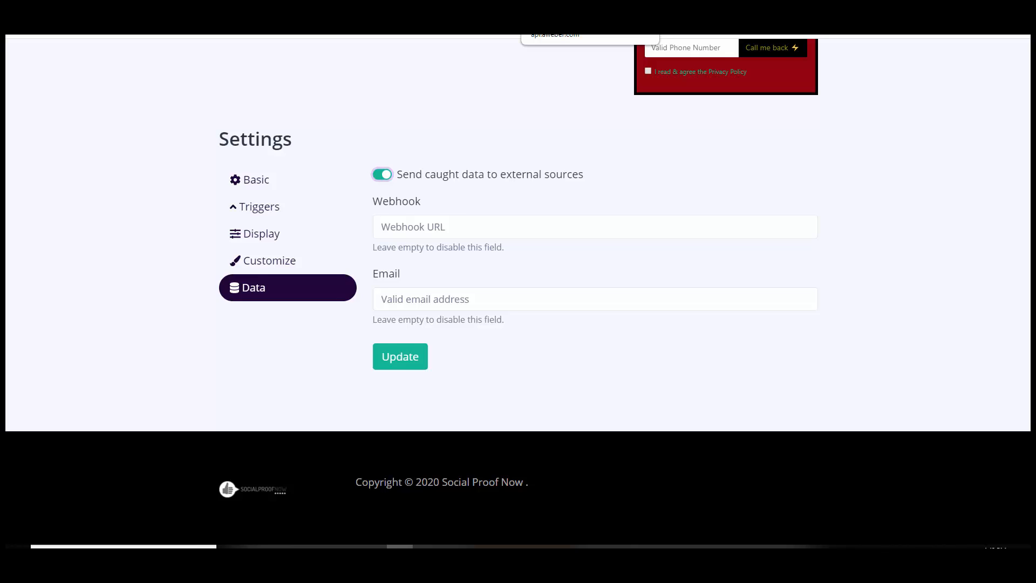
{"action": "left_click", "coordinate": [545, 27]}
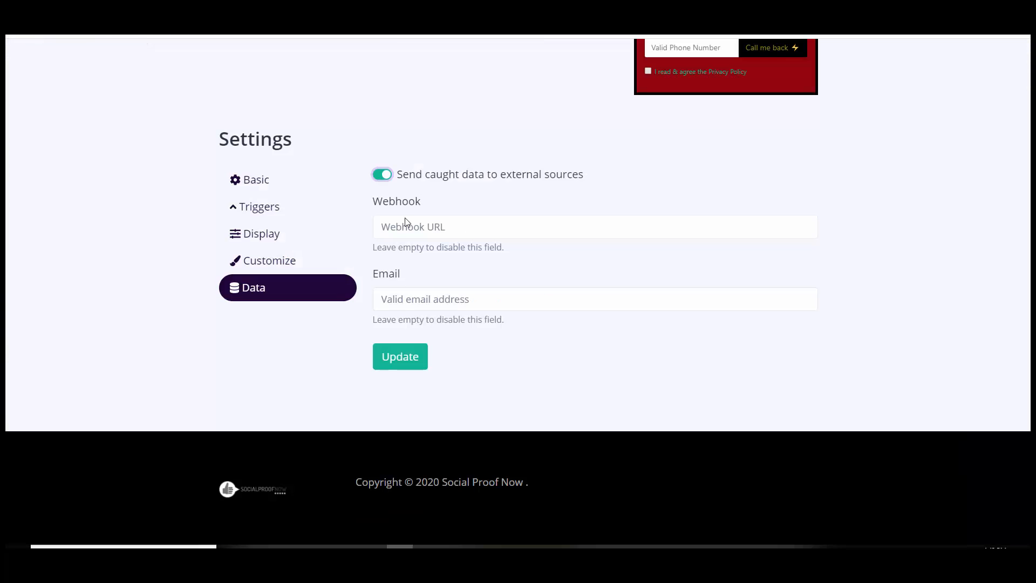
{"action": "left_click", "coordinate": [413, 299]}
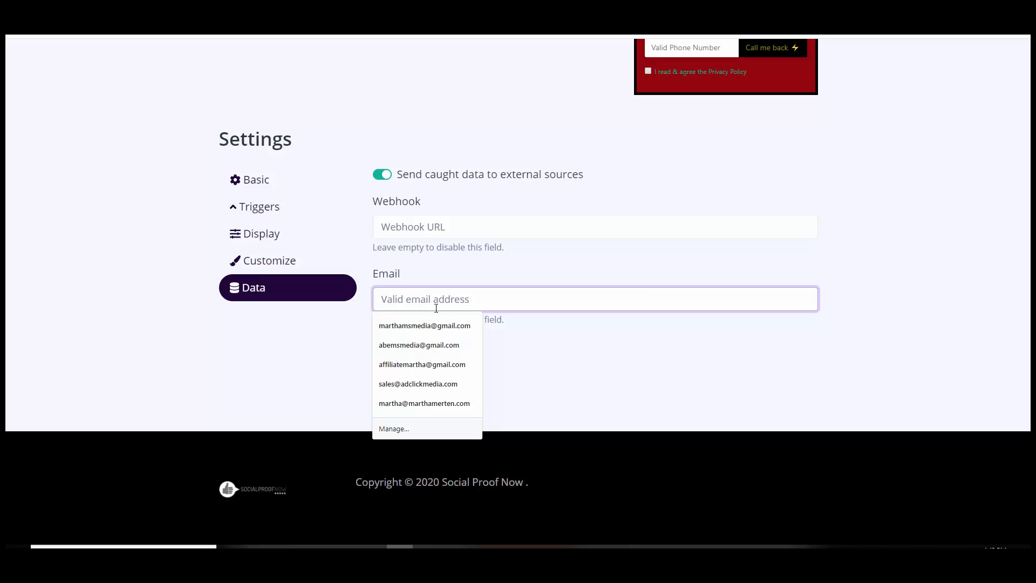
{"action": "left_click", "coordinate": [736, 277]}
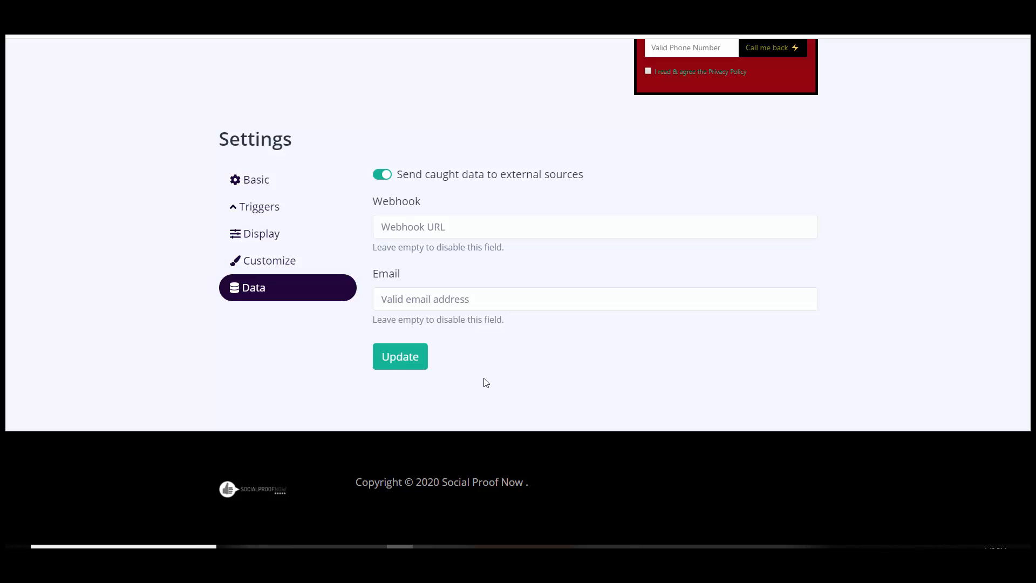
{"action": "left_click", "coordinate": [380, 174]}
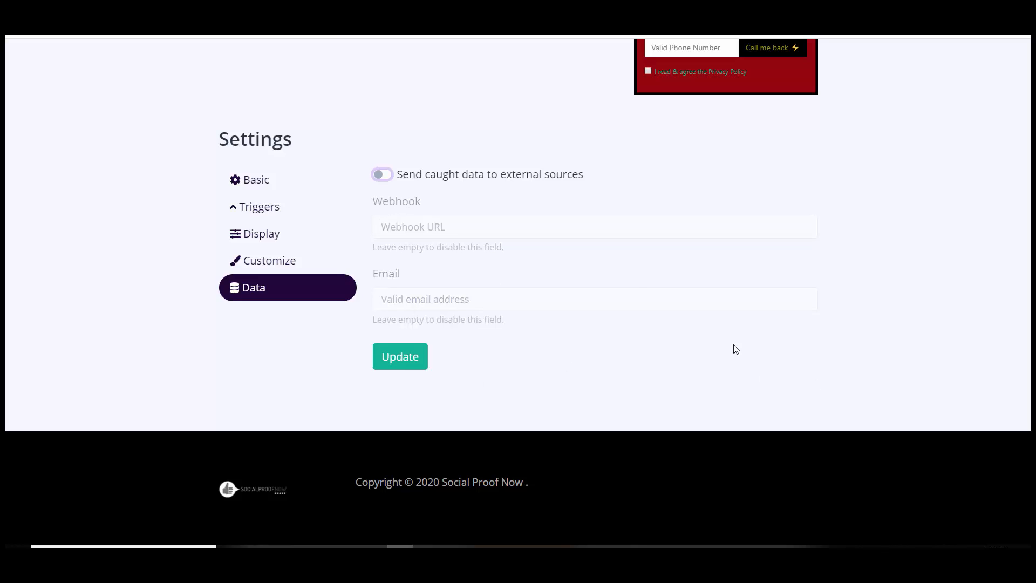
{"action": "left_click", "coordinate": [379, 175]}
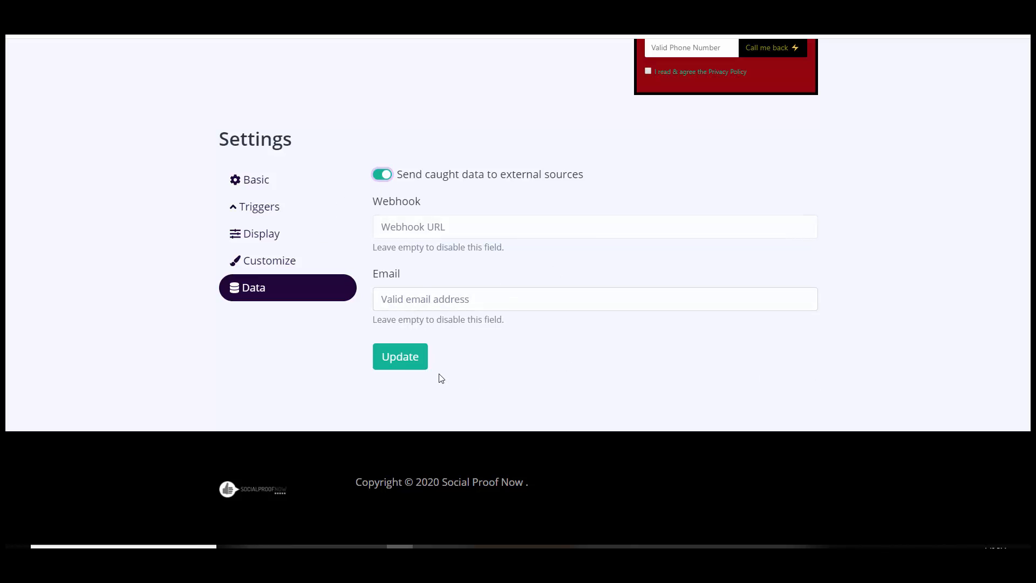
{"action": "left_click", "coordinate": [415, 357]}
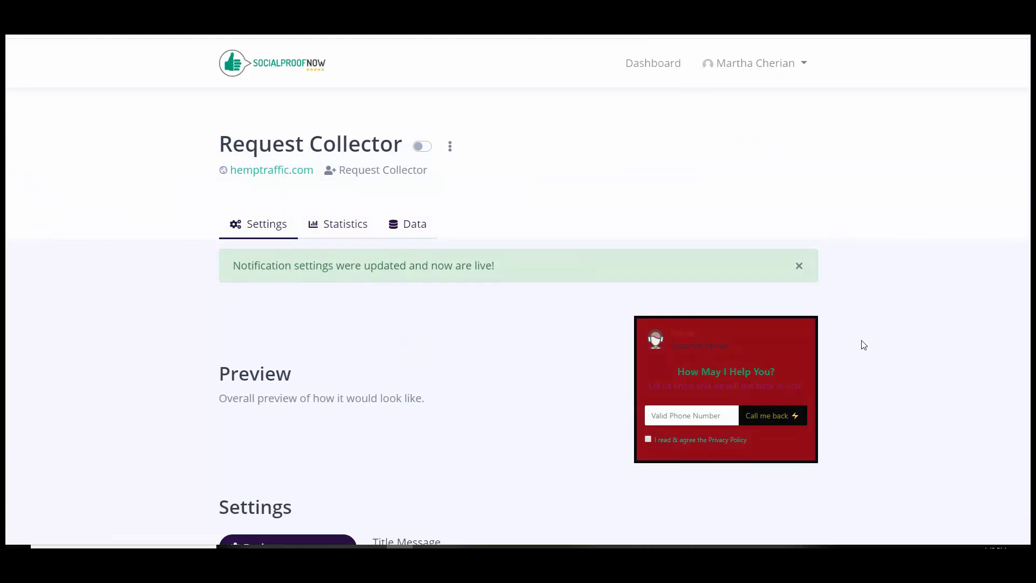
View the notification's statistics and return to its settings to review them
{"action": "left_click", "coordinate": [327, 226]}
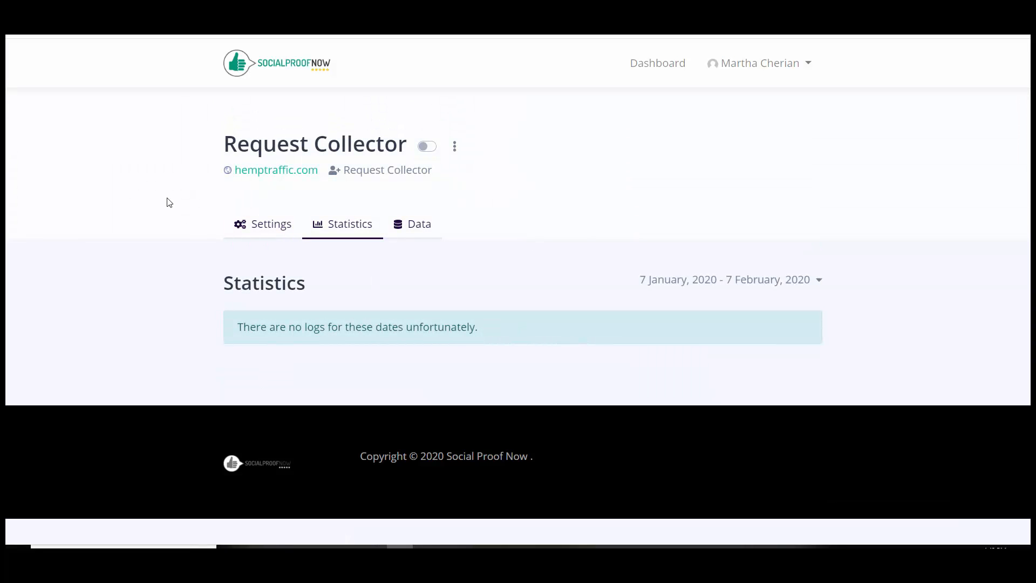
{"action": "left_click", "coordinate": [263, 226]}
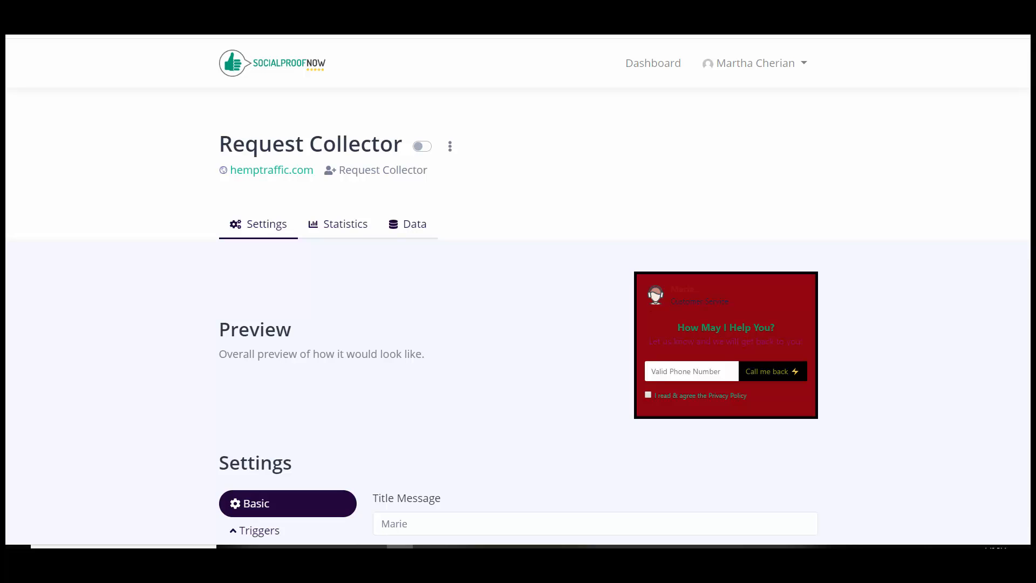
{"action": "scroll", "coordinate": [518, 291], "scroll_direction": "down", "scroll_amount": 6}
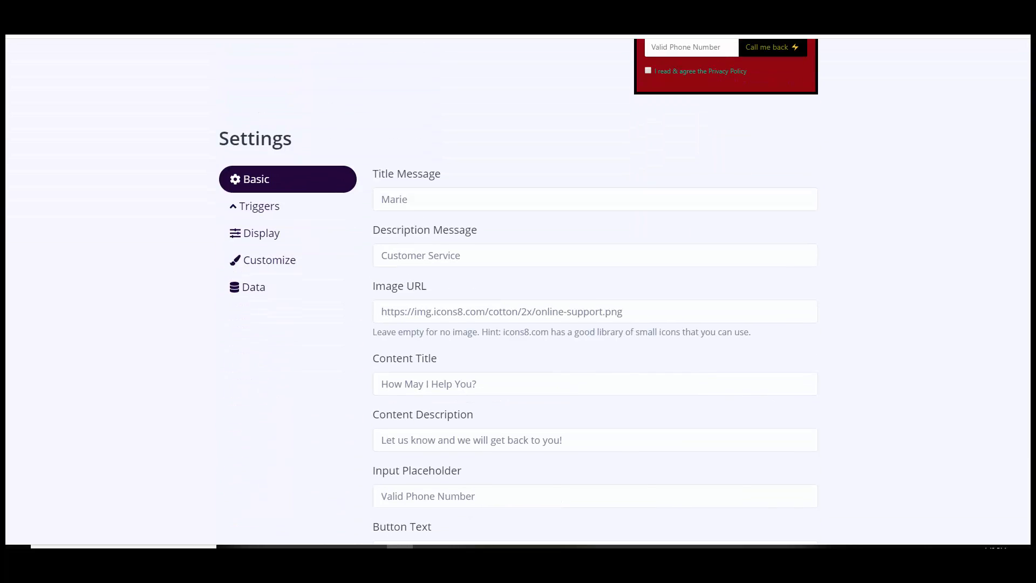
{"action": "scroll", "coordinate": [518, 292], "scroll_direction": "up", "scroll_amount": 6}
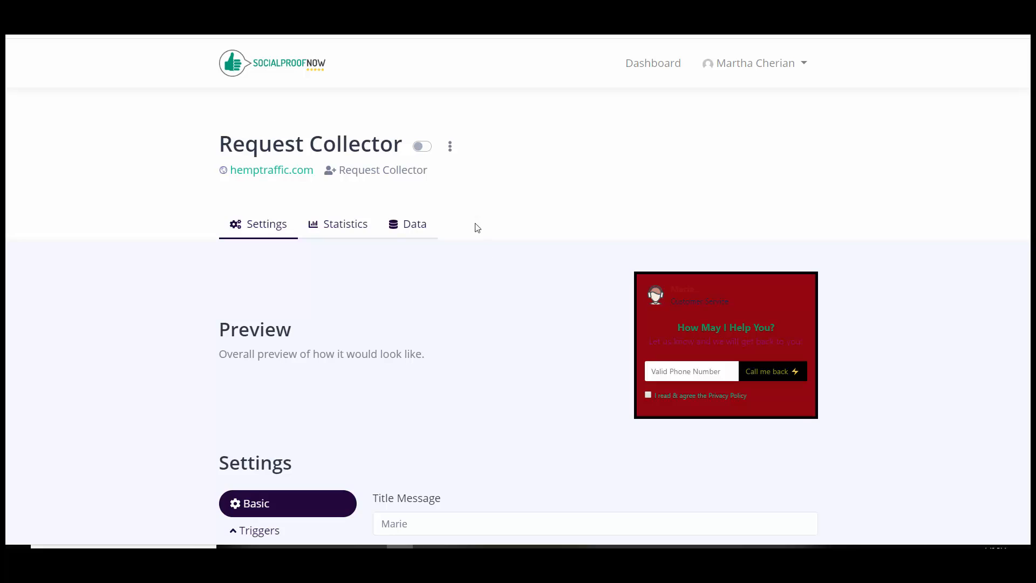
Enable the Request Collector notification and make sure the "email" Email Collector in the Hemp Traffic campaign is switched off
{"action": "left_click", "coordinate": [423, 149]}
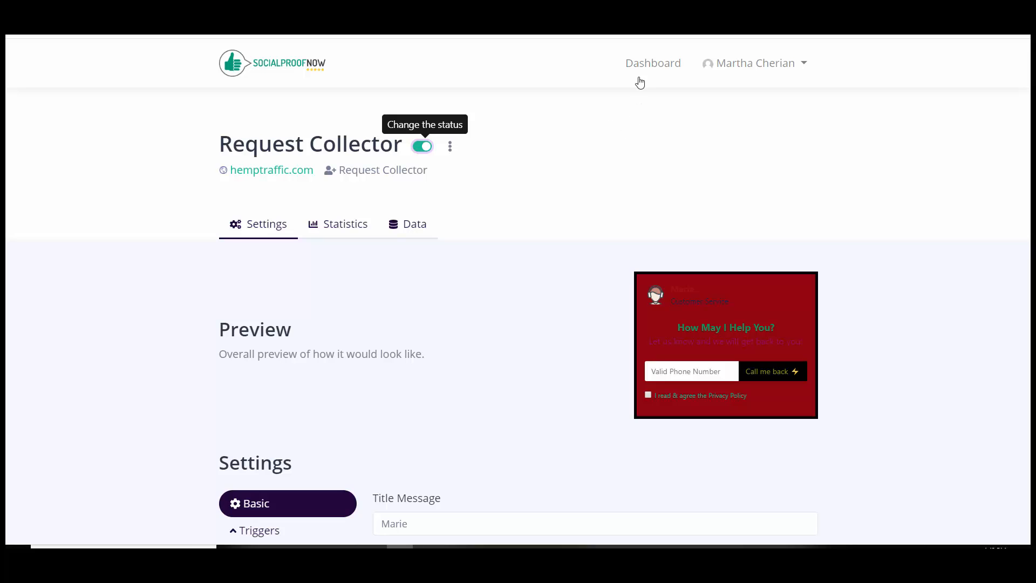
{"action": "left_click", "coordinate": [654, 64]}
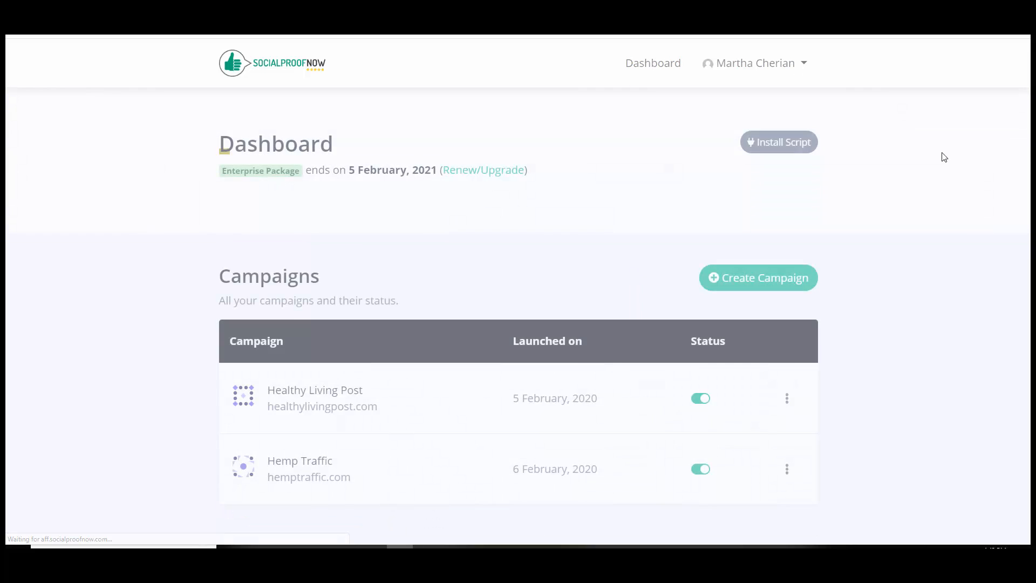
{"action": "left_click", "coordinate": [298, 465]}
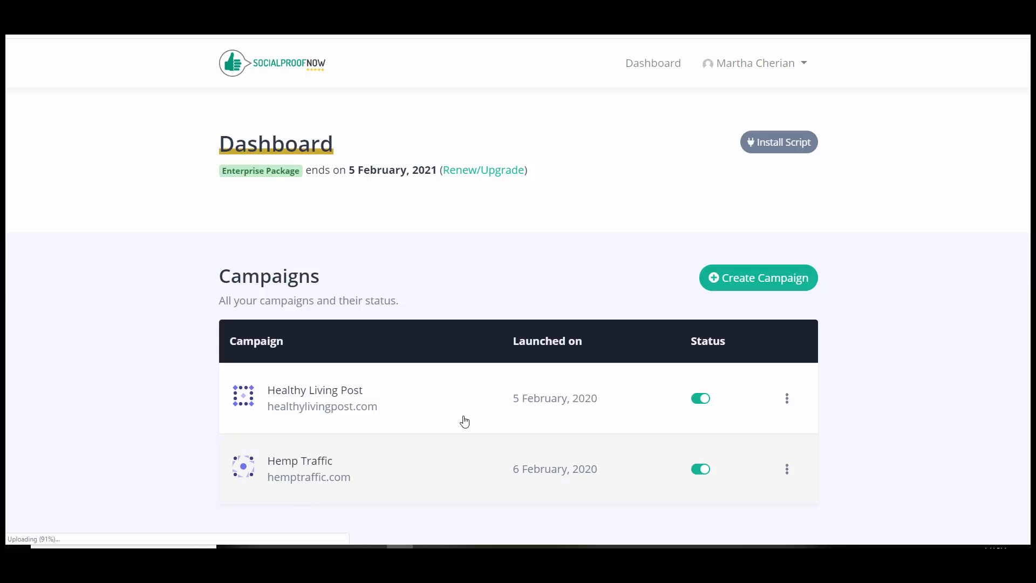
{"action": "scroll", "coordinate": [1028, 201], "scroll_direction": "down", "scroll_amount": 18}
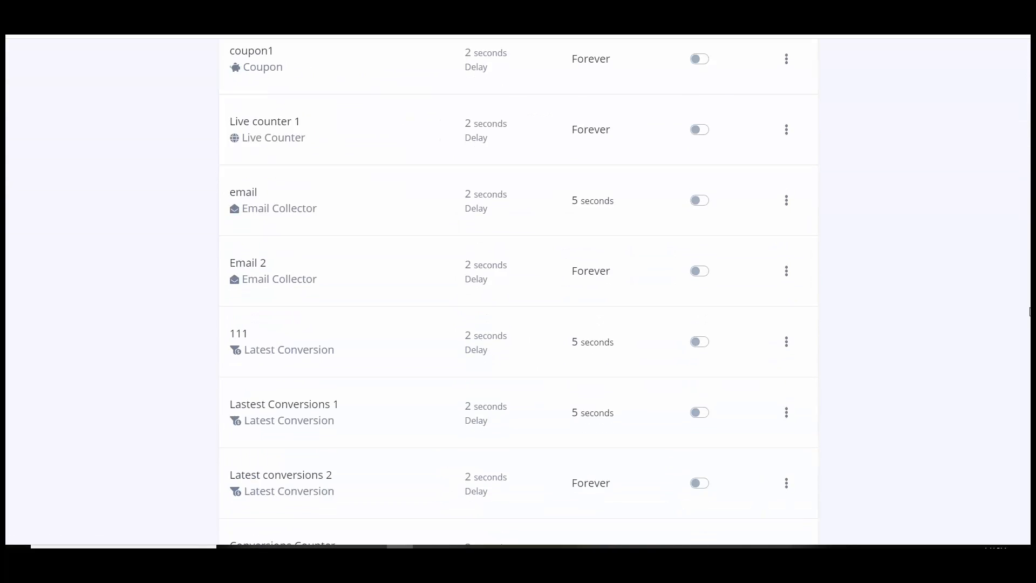
{"action": "scroll", "coordinate": [1025, 461], "scroll_direction": "down", "scroll_amount": 9}
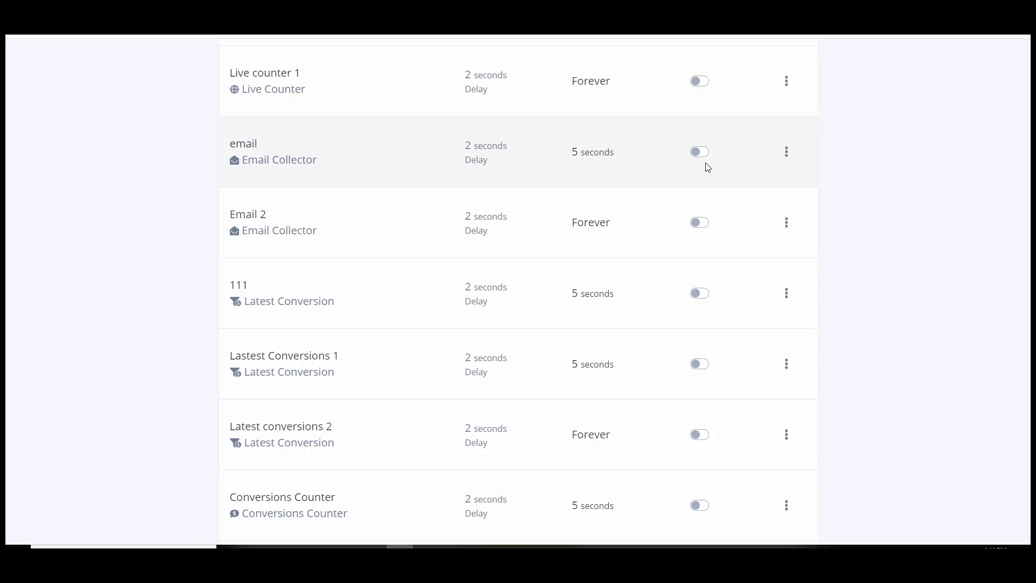
{"action": "left_click", "coordinate": [698, 156]}
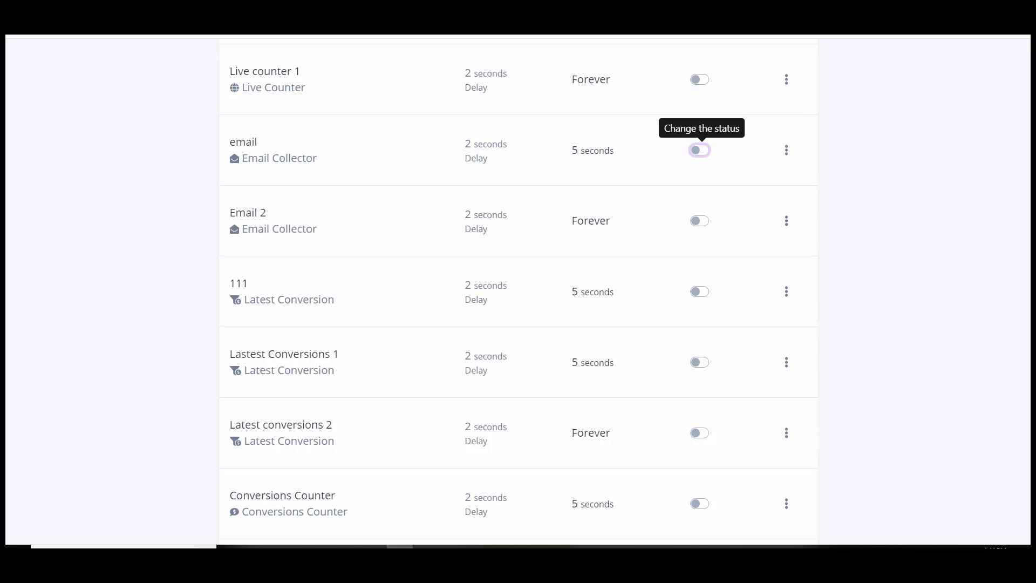
{"action": "scroll", "coordinate": [626, 420], "scroll_direction": "down", "scroll_amount": 10}
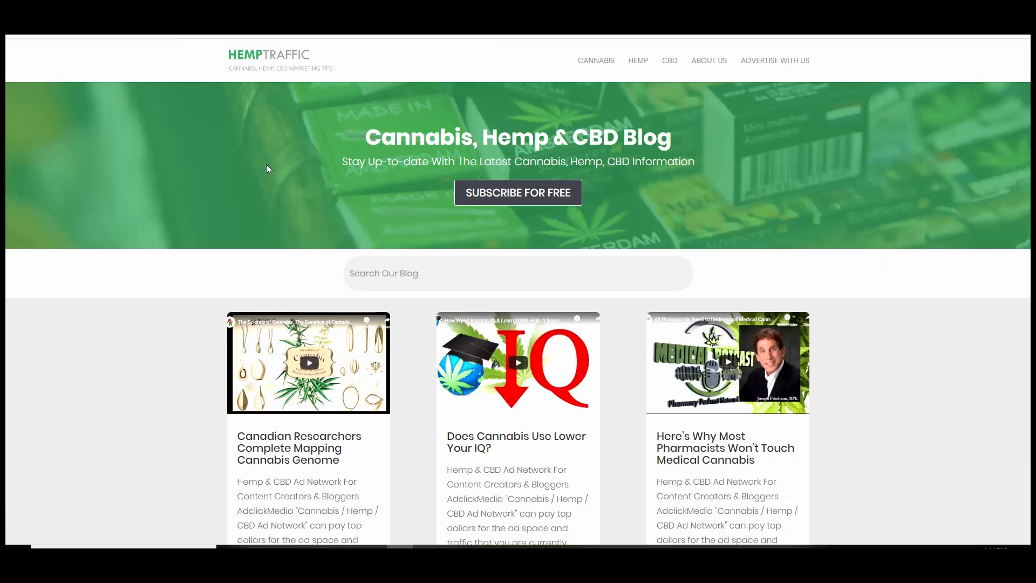
Switch to the Hemp Traffic website and reload its home page to check the live notification
{"action": "right_click", "coordinate": [110, 125]}
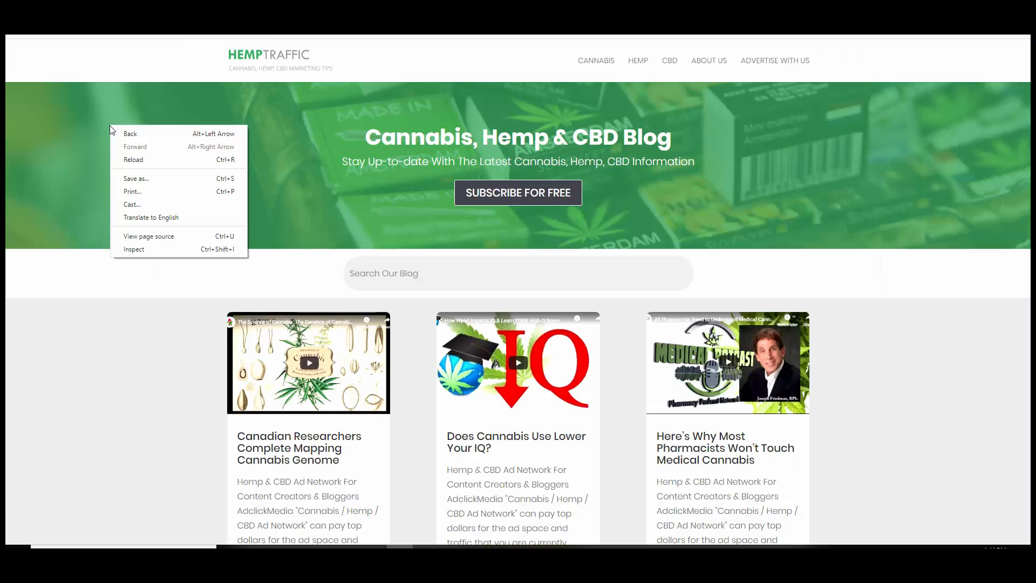
{"action": "left_click", "coordinate": [154, 157]}
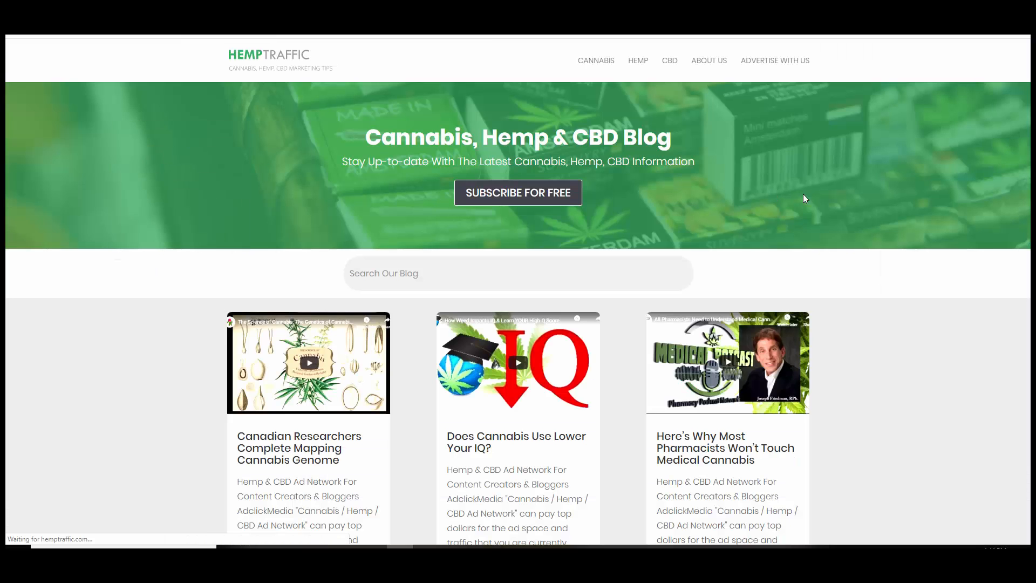